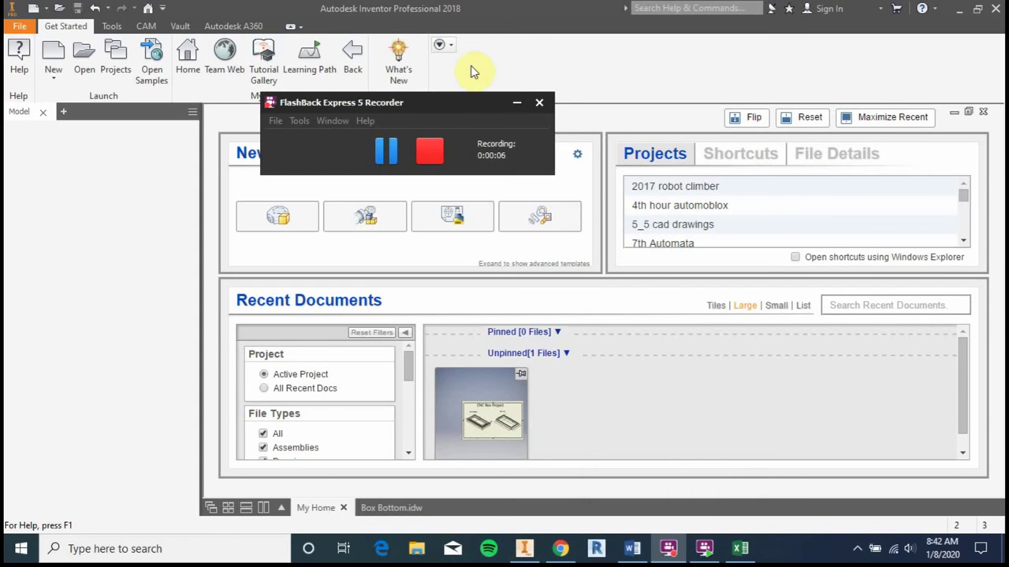
- Create a new standard part file
click(517, 104)
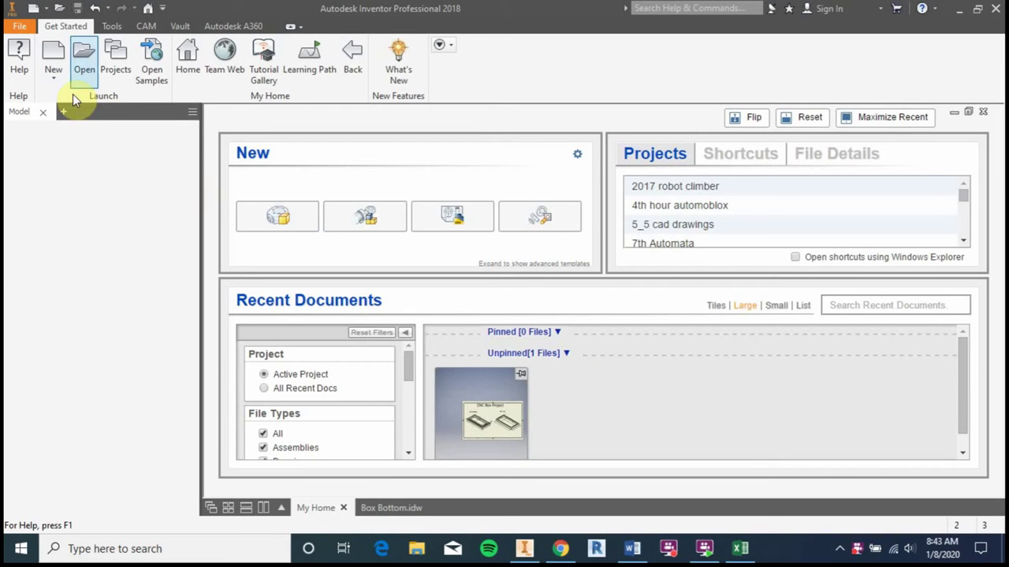
click(52, 53)
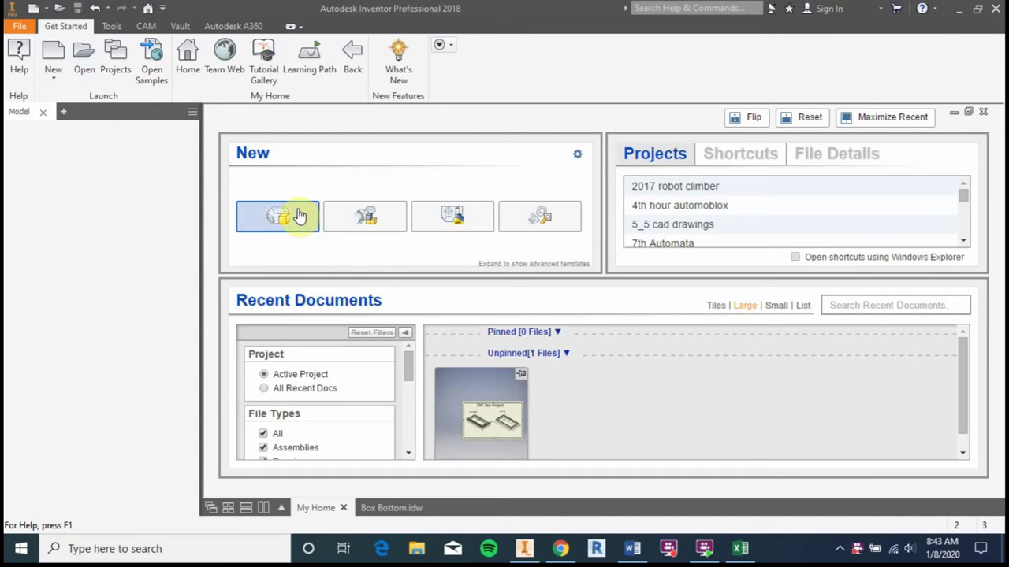
click(274, 217)
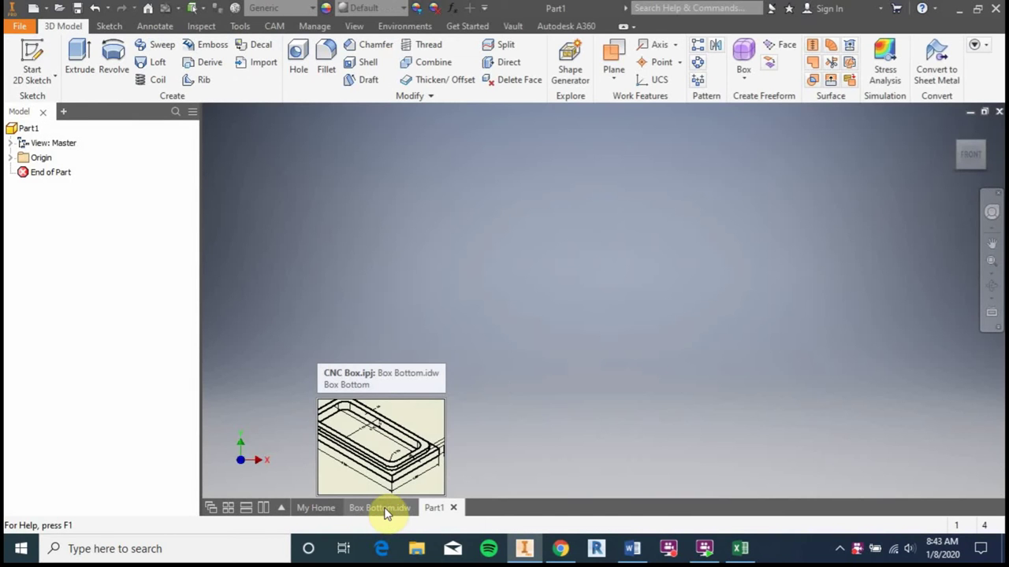
- Examine the Box Bottom view and its dimensions in the Box Bottom.idw drawing
click(384, 509)
scroll(705, 286, down, 3)
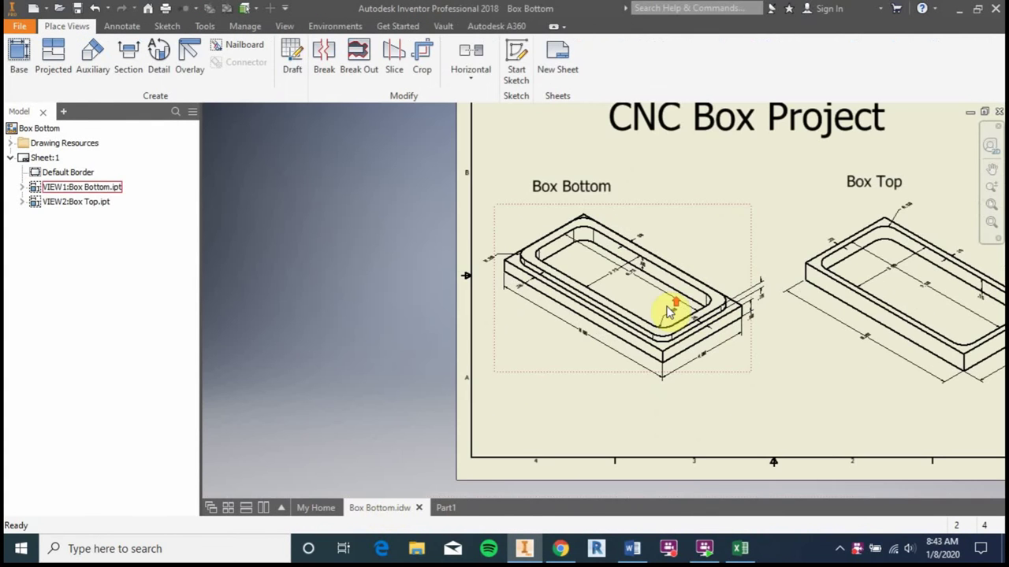
mouse_move(760, 260)
middle_down()
mouse_move(702, 218)
mouse_move(533, 243)
mouse_move(525, 232)
mouse_move(550, 227)
mouse_move(554, 213)
mouse_move(531, 231)
middle_up()
scroll(468, 288, down, 2)
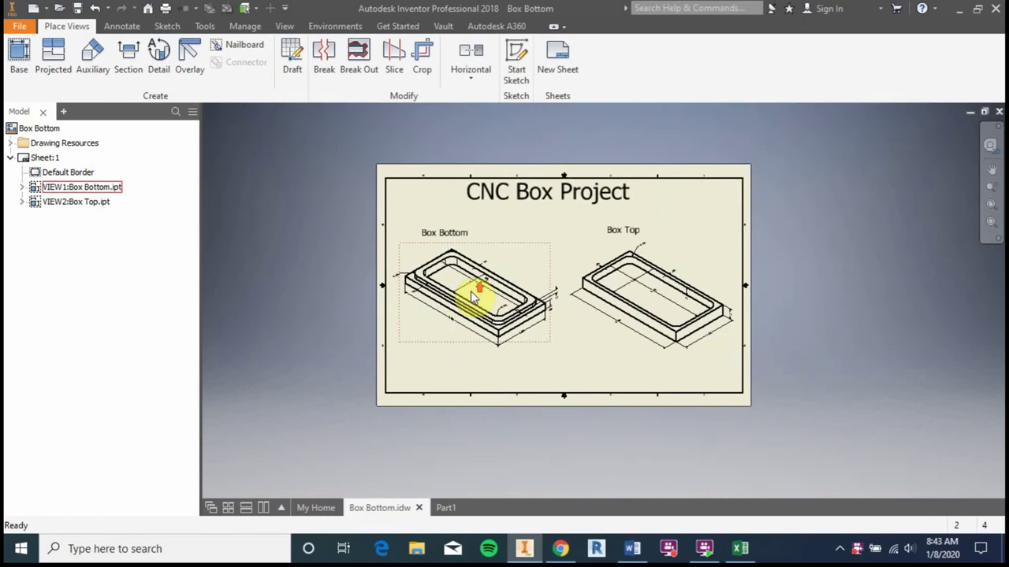
scroll(471, 290, up, 3)
scroll(470, 290, up, 3)
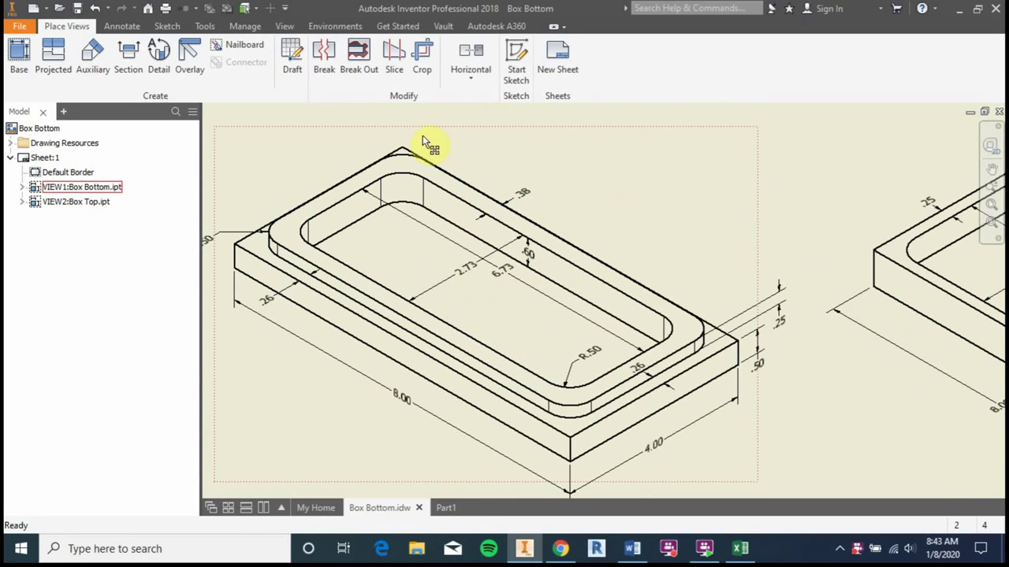
- Start a 2D sketch on the XZ plane of Part1, oriented so that the X axis runs horizontally
click(445, 509)
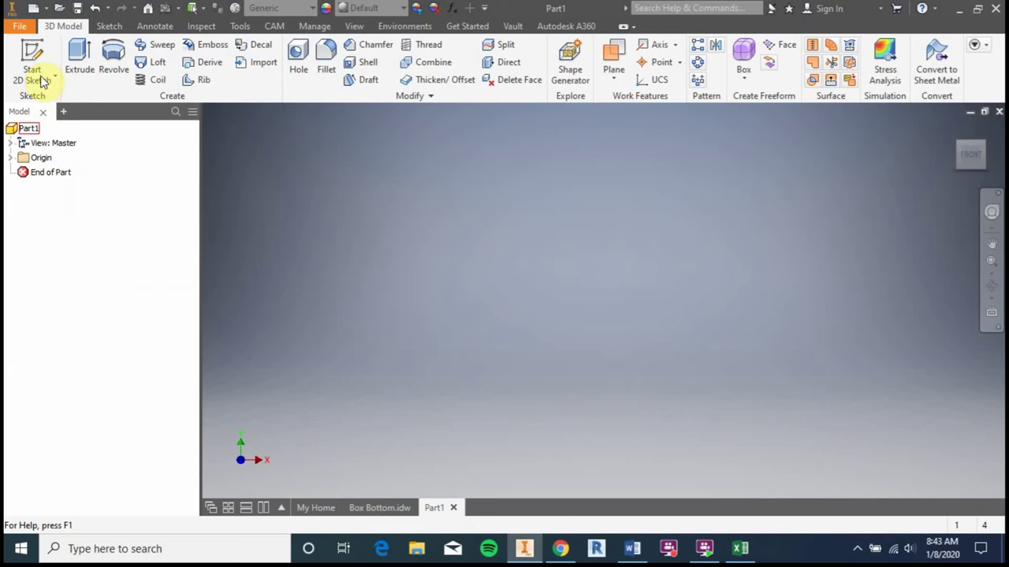
click(32, 52)
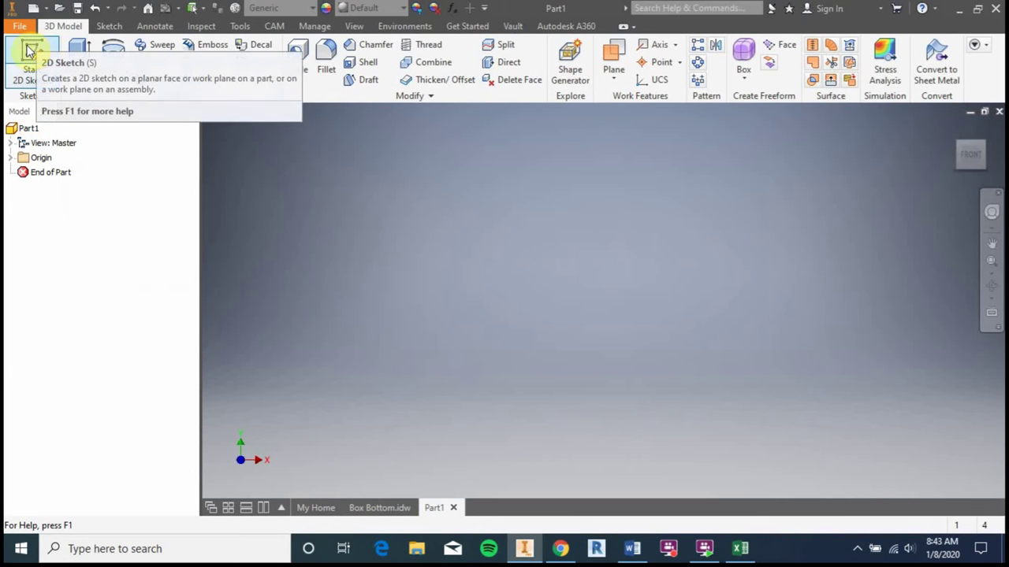
click(22, 52)
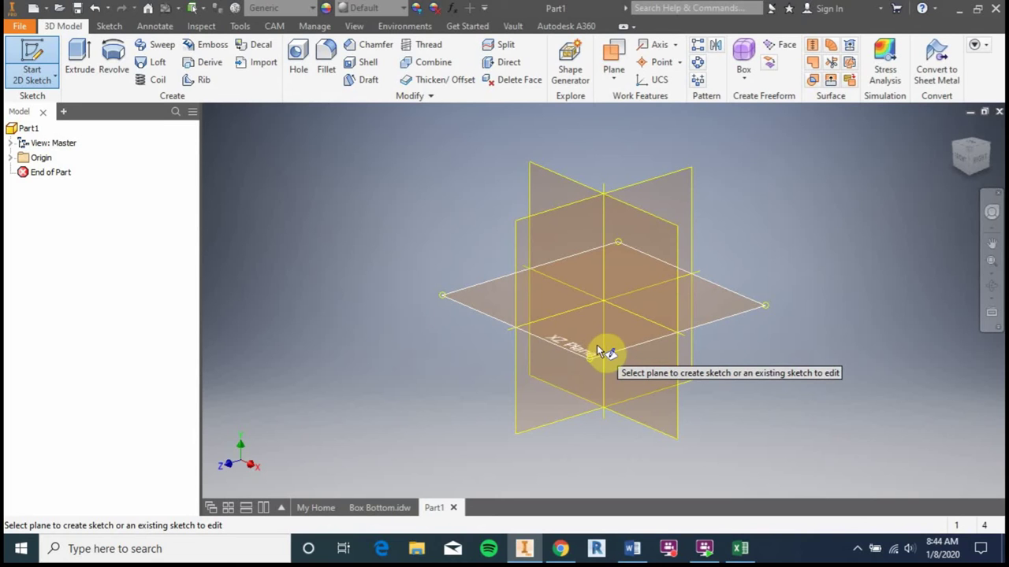
click(461, 306)
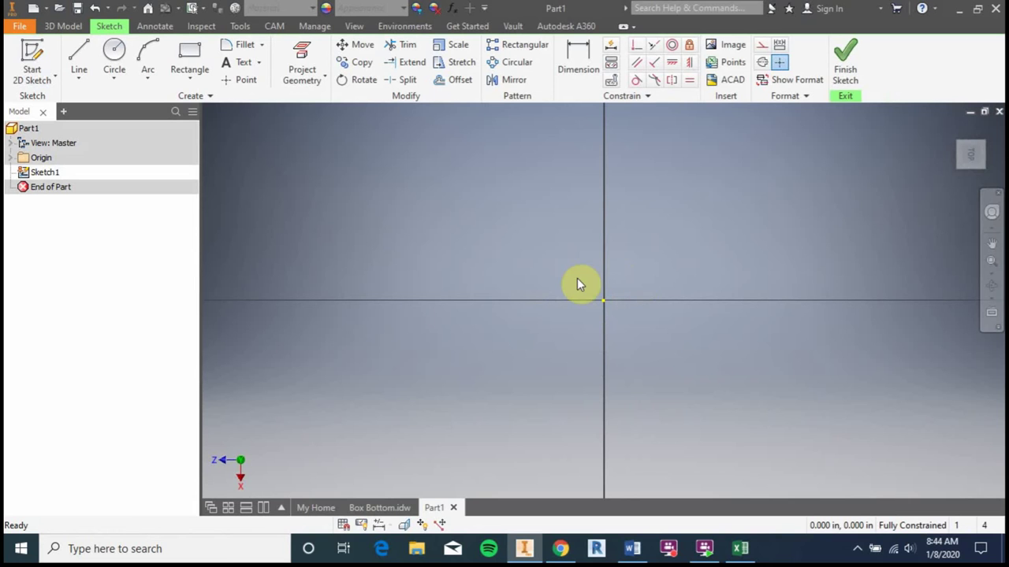
mouse_move(963, 158)
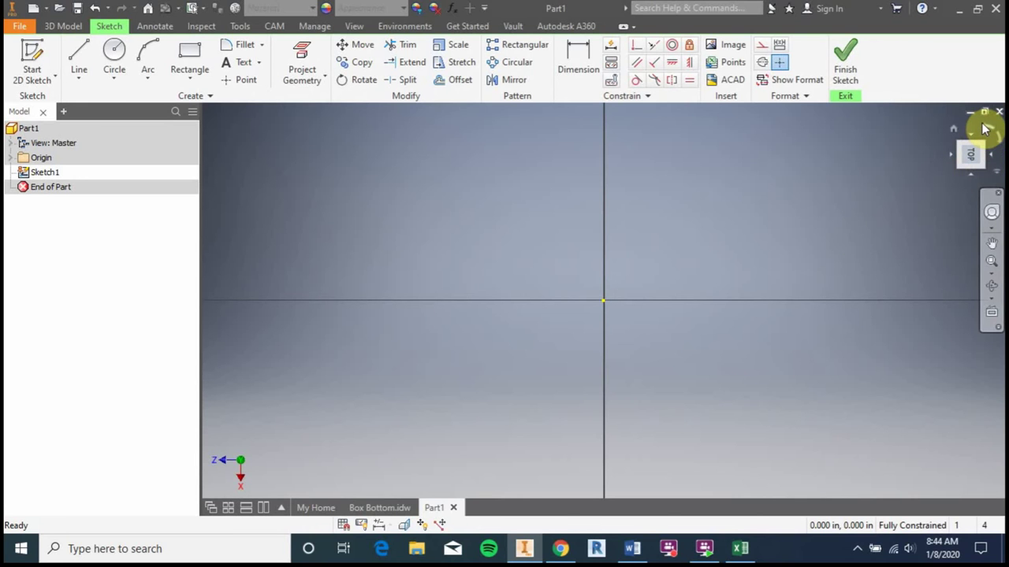
click(984, 128)
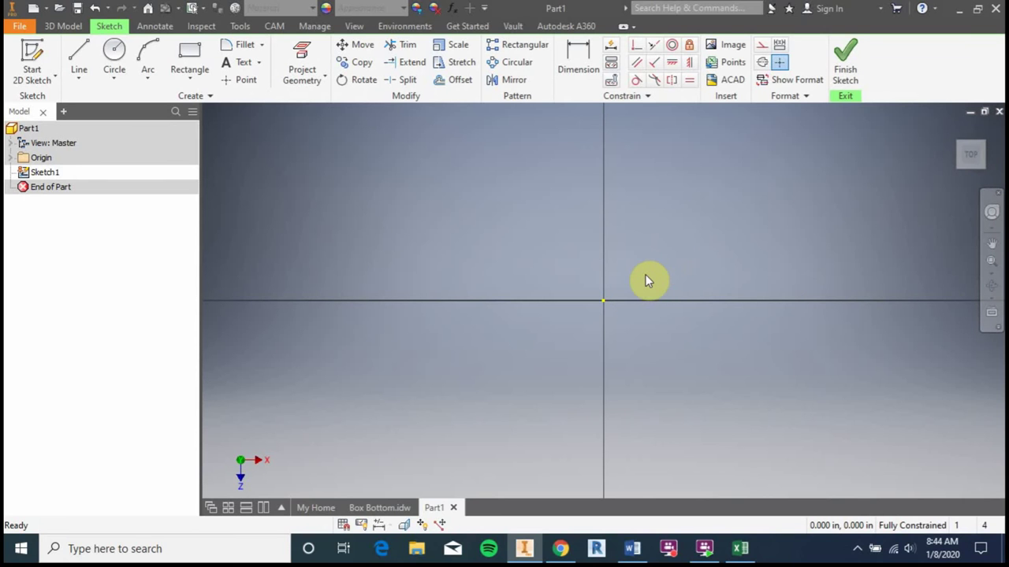
- Sketch a rectangle about 9.6 by 5.2 in with its upper-left corner on the origin
scroll(638, 288, up, 2)
scroll(638, 288, down, 4)
scroll(638, 288, up, 3)
mouse_move(637, 298)
middle_down()
mouse_move(635, 289)
mouse_move(502, 261)
mouse_move(607, 241)
mouse_move(731, 251)
mouse_move(547, 331)
mouse_move(594, 252)
mouse_move(700, 223)
mouse_move(515, 306)
mouse_move(604, 329)
mouse_move(667, 263)
middle_up()
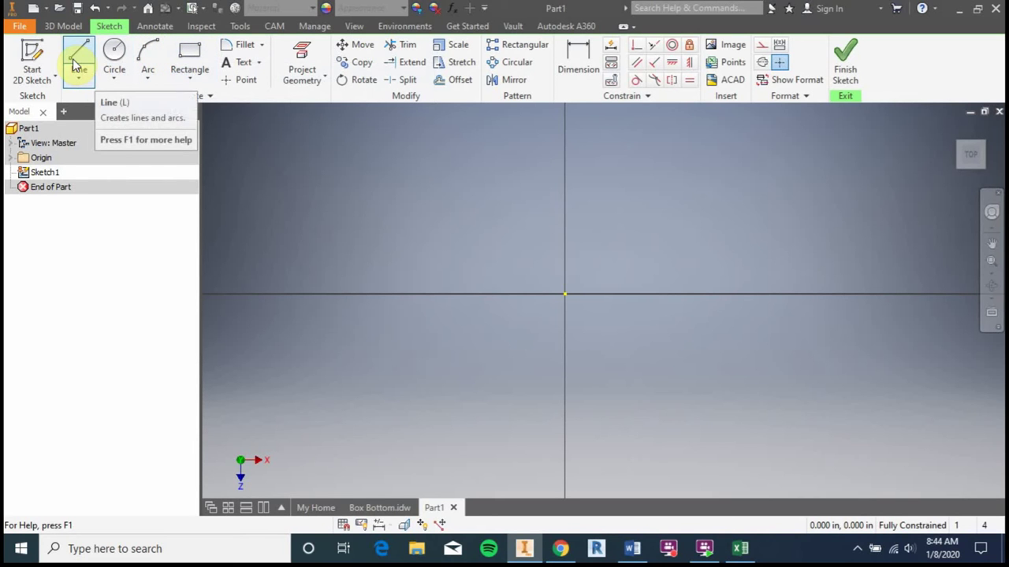
click(189, 53)
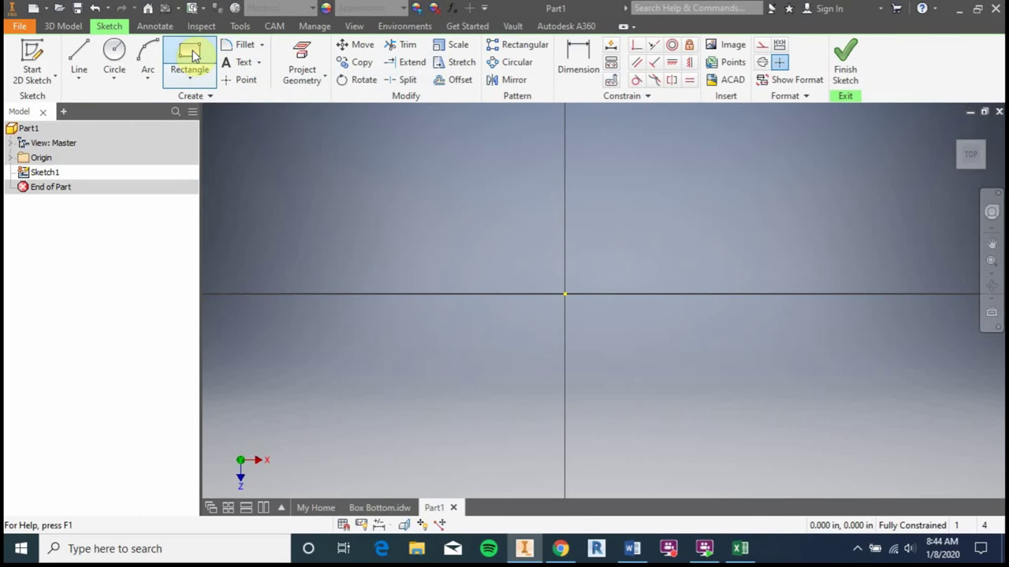
click(563, 294)
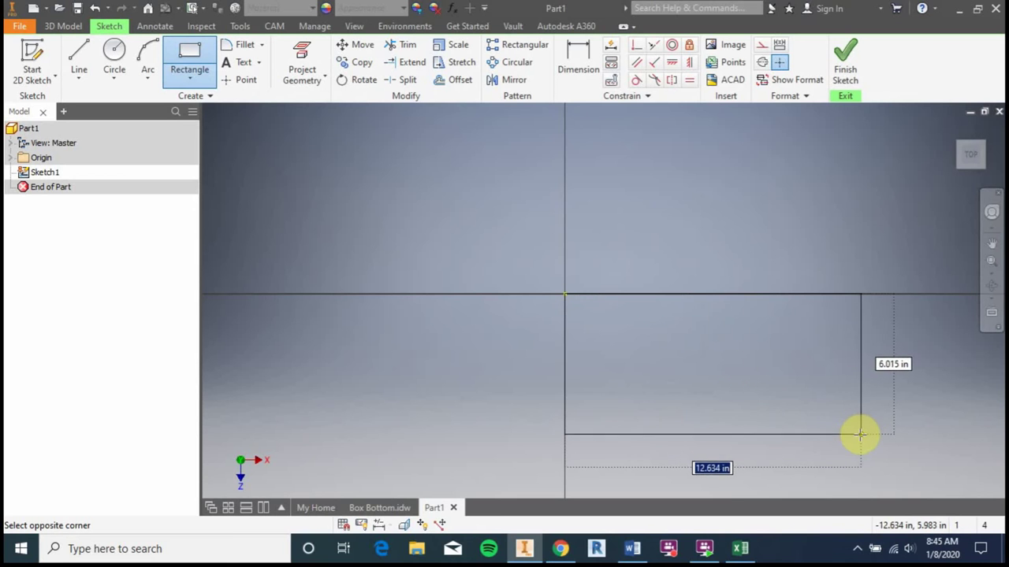
click(790, 416)
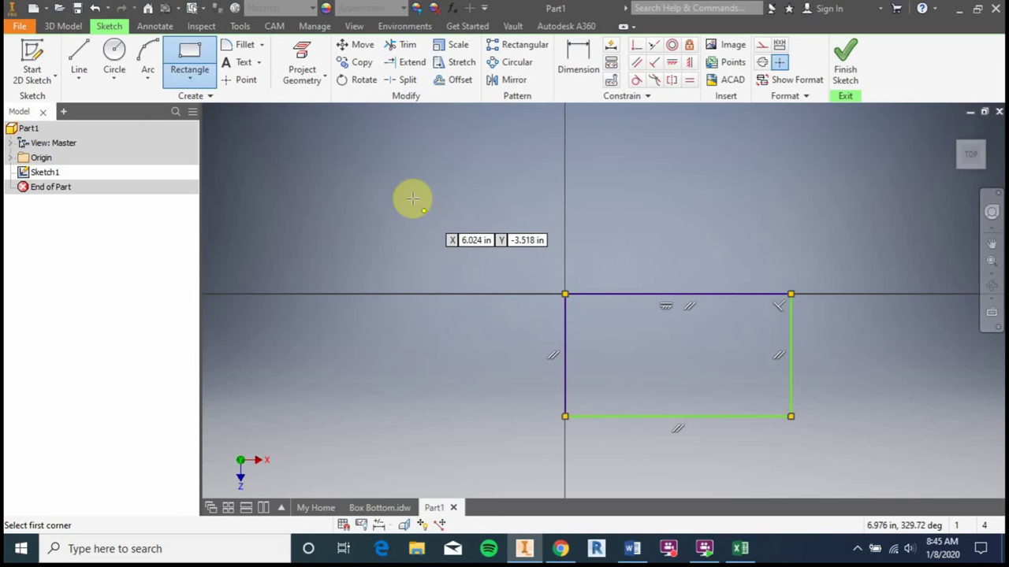
- Sketch a second, smaller rectangle above and to the left of the origin and delete it
click(191, 62)
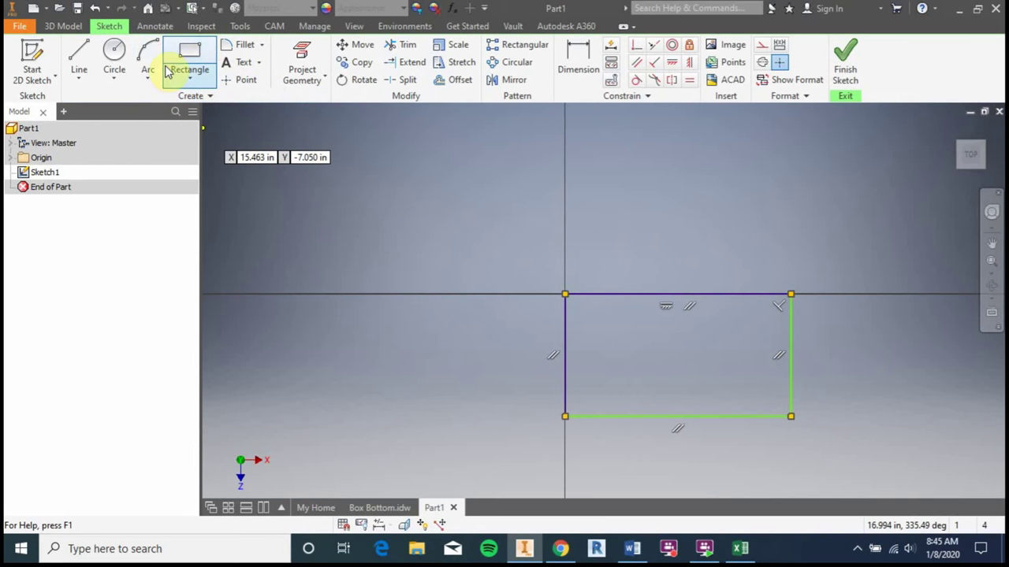
click(350, 162)
click(488, 236)
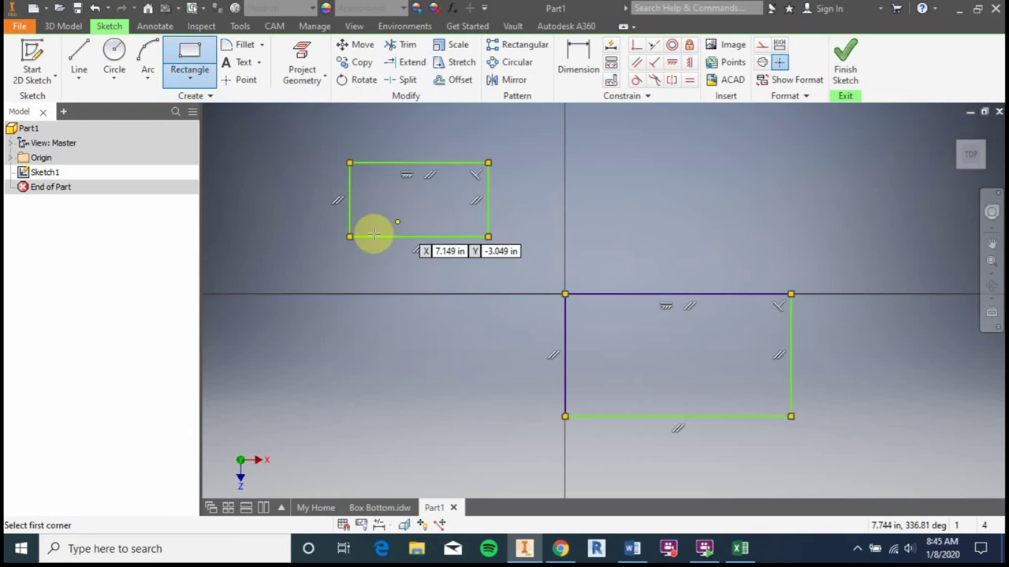
key(Escape)
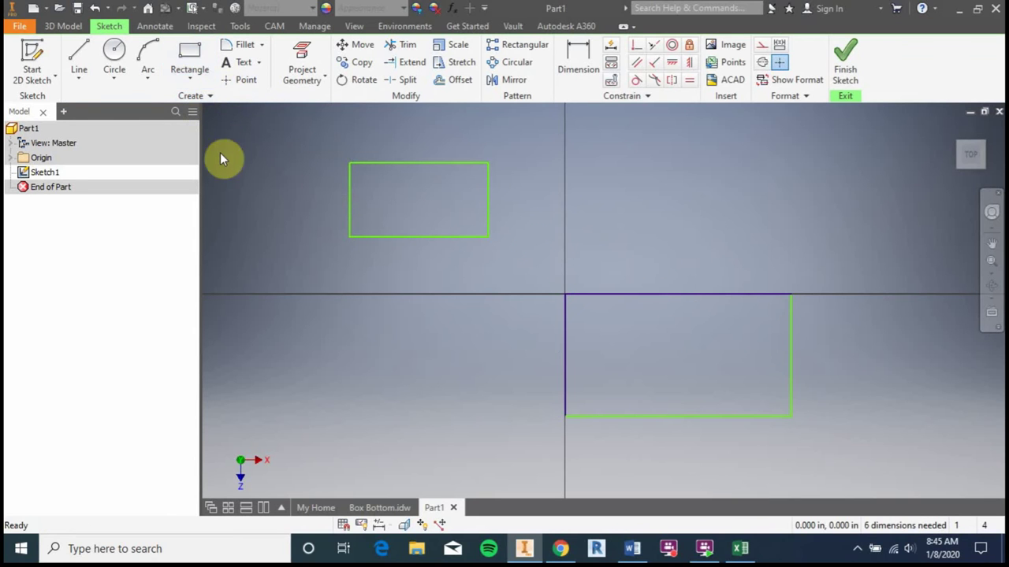
click(352, 205)
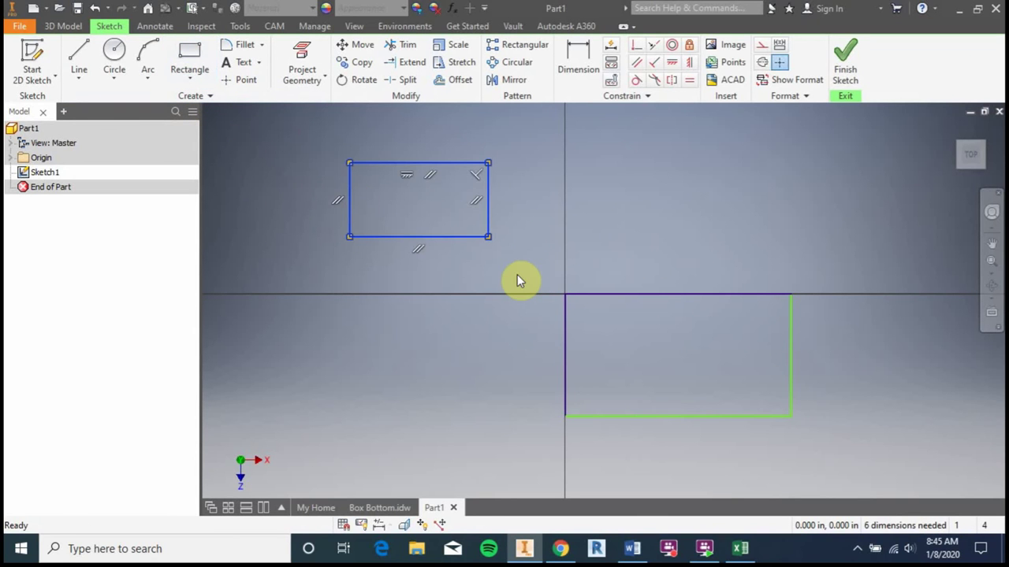
key(Delete)
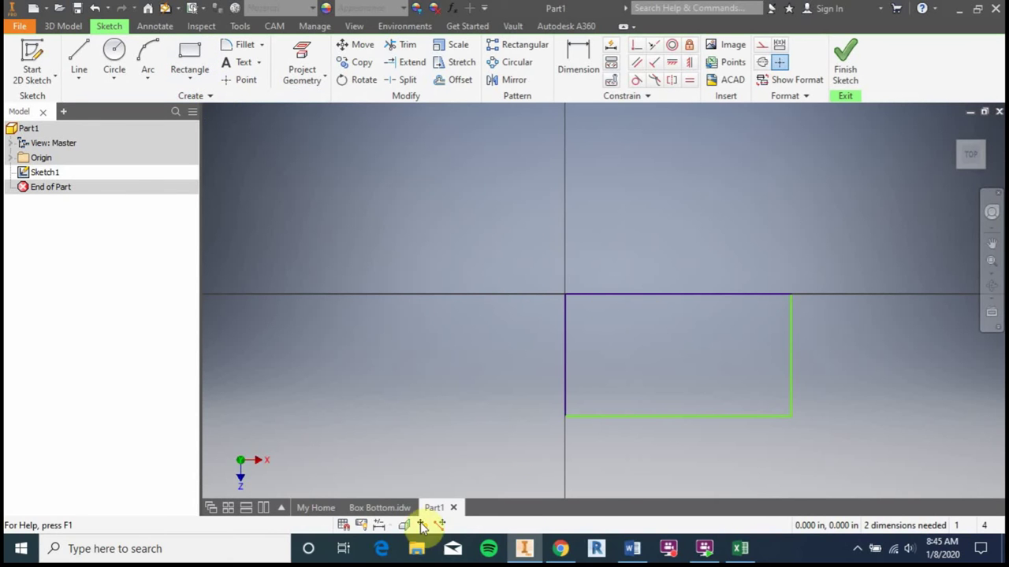
- Check the overall size in the Box Bottom drawing and dimension the rectangle's upper edge to 8 in
click(383, 508)
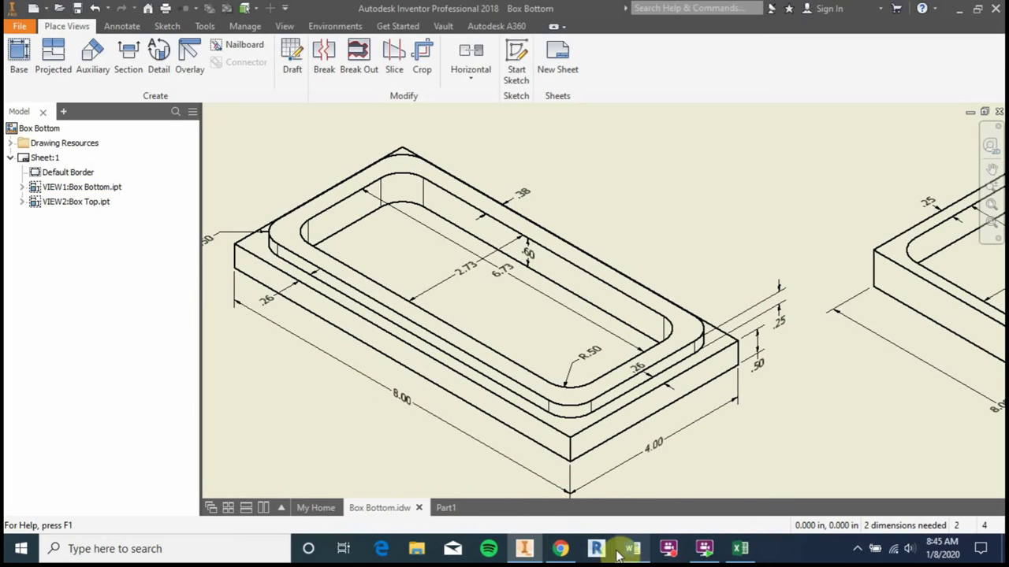
click(445, 507)
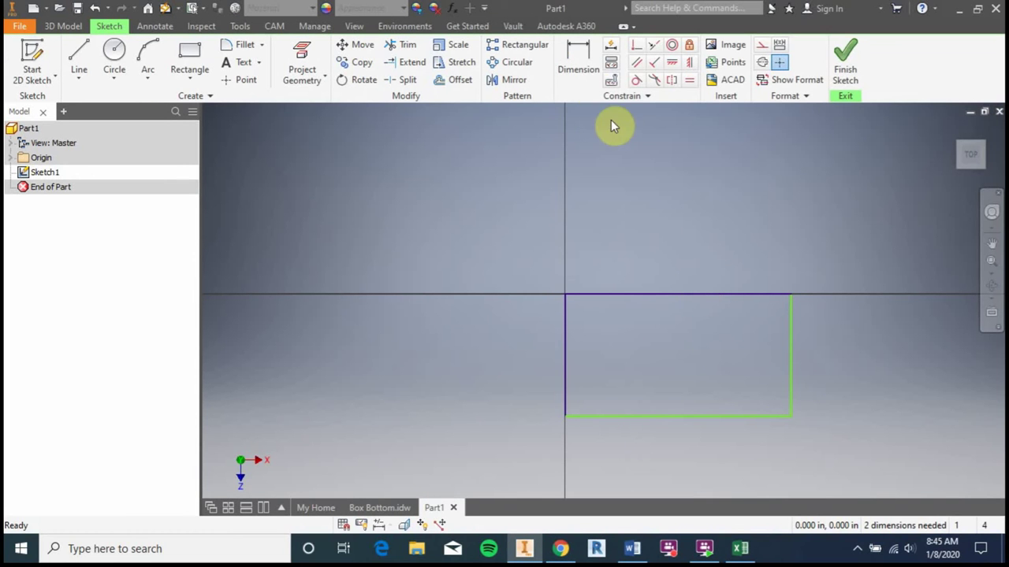
click(580, 55)
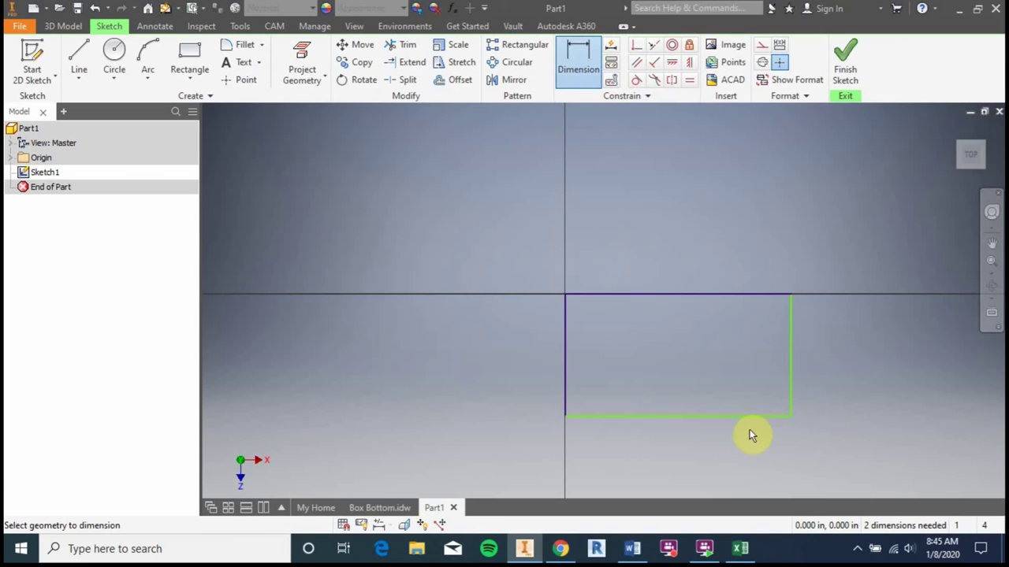
click(628, 295)
click(638, 246)
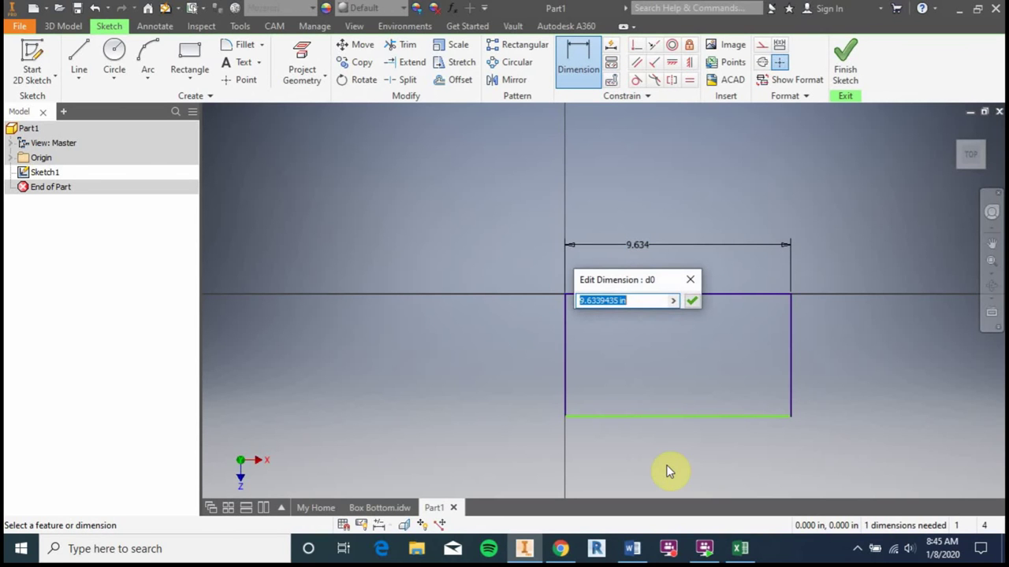
text(8)
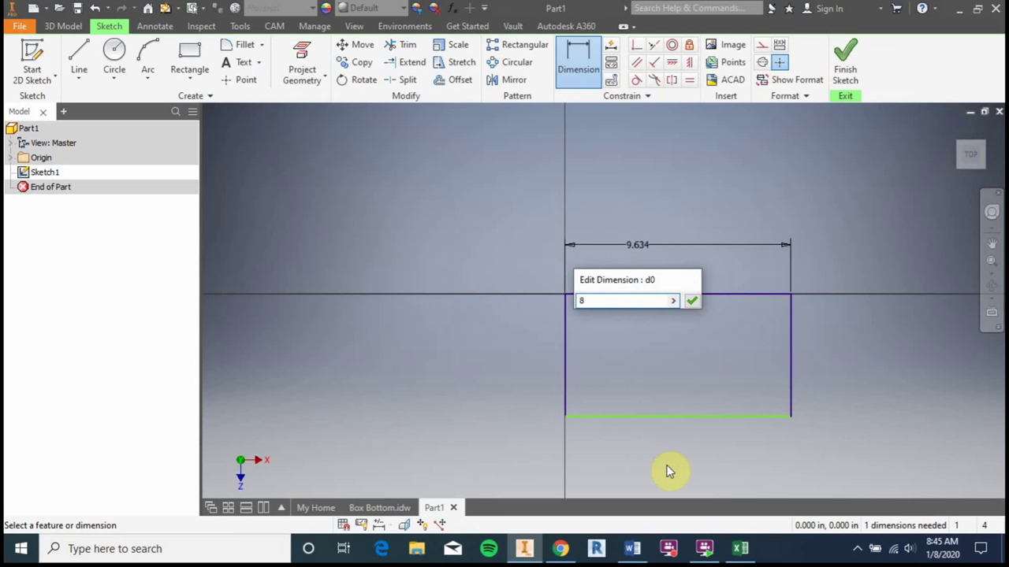
key(Return)
- Dimension the rectangle's right edge to 4 in and leave the Dimension command
click(754, 344)
click(797, 348)
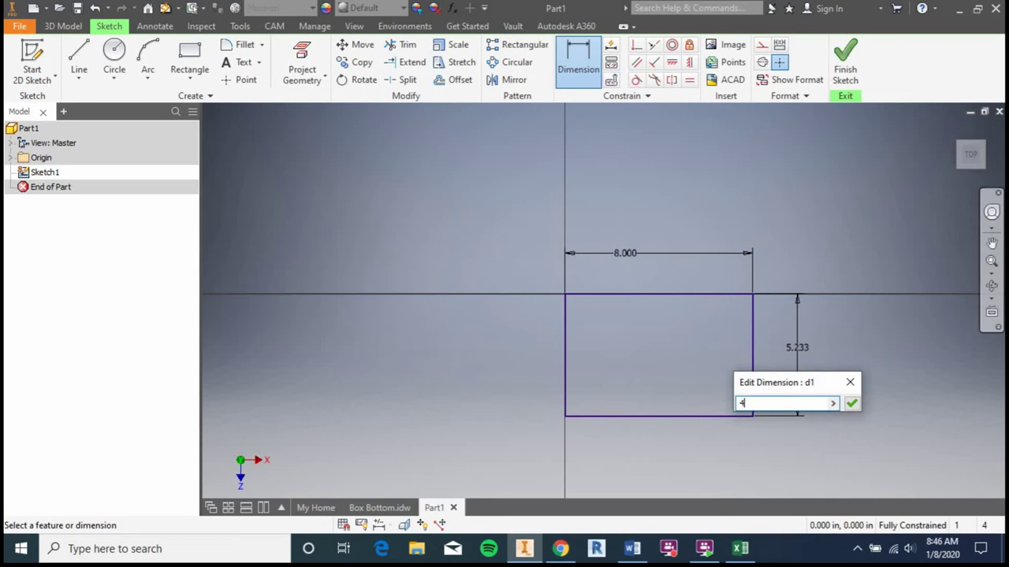
key(Return)
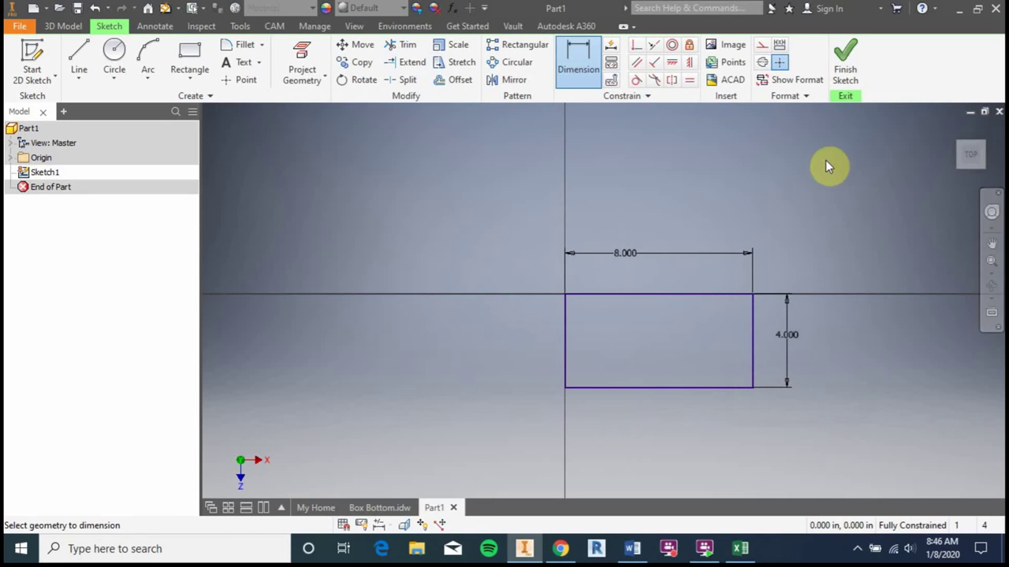
click(597, 79)
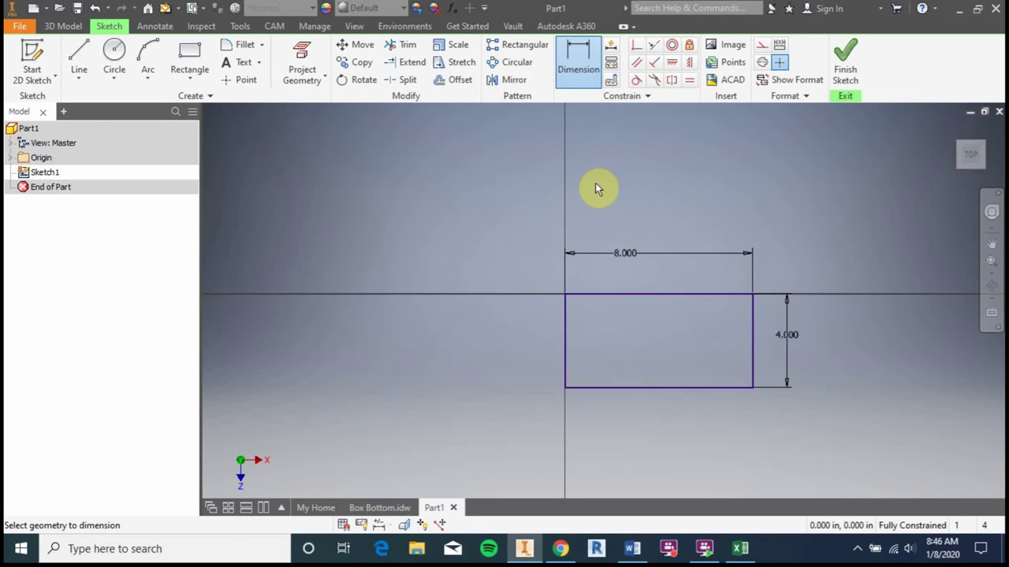
key(Escape)
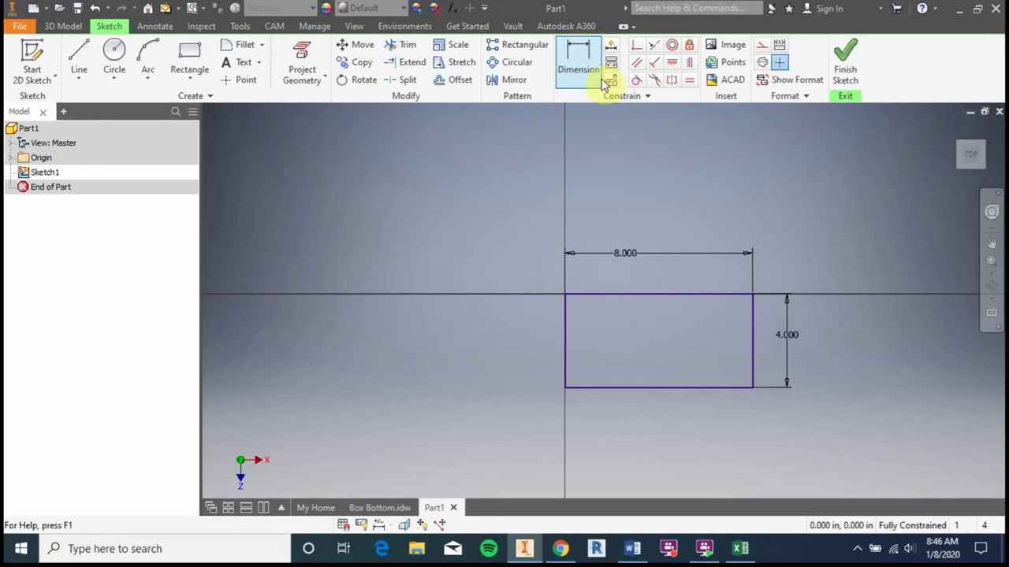
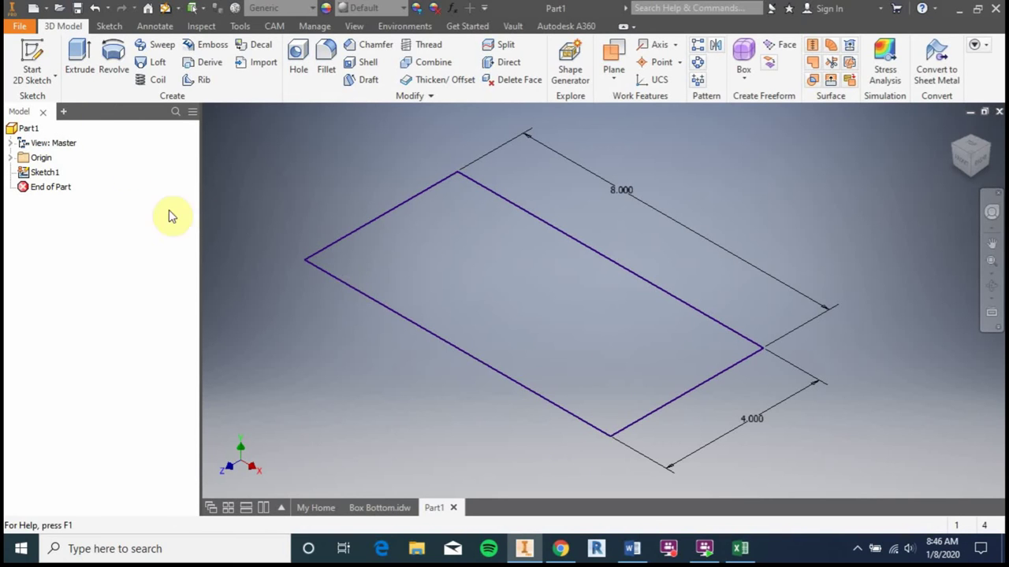
- Check the box height in the Box Bottom drawing and extrude the 8 by 4 in rectangle 0.75 in
click(72, 53)
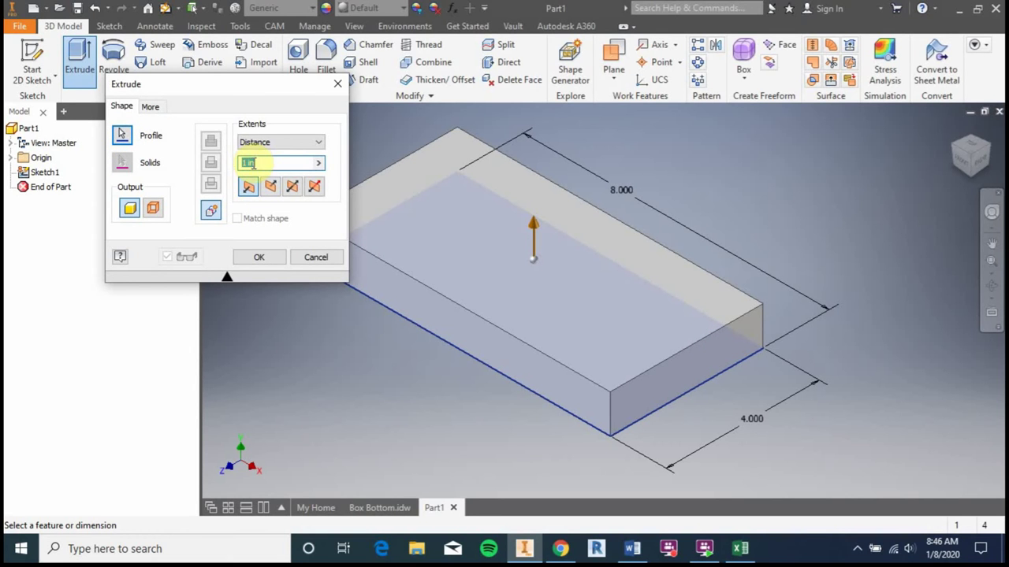
click(365, 511)
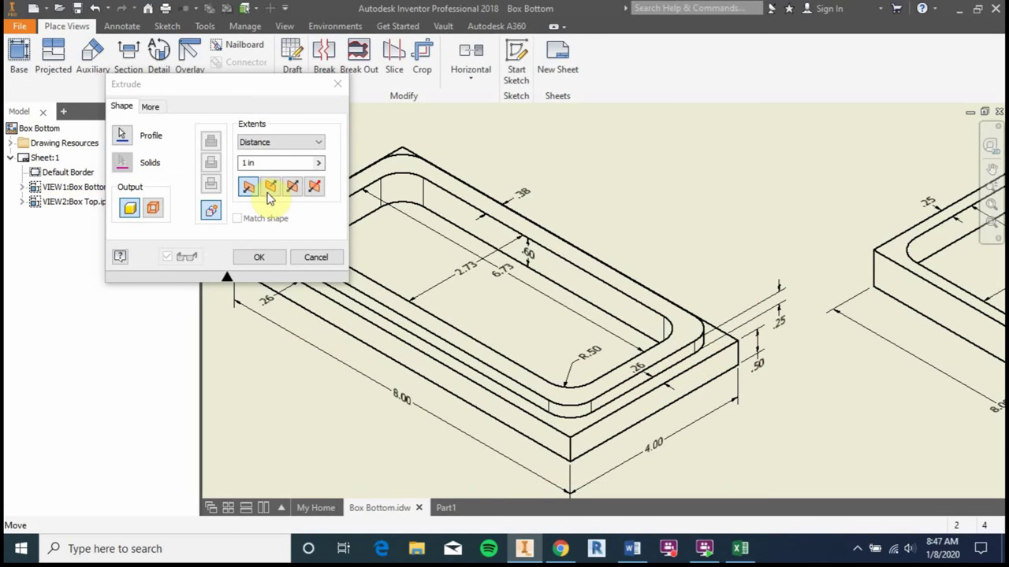
click(258, 163)
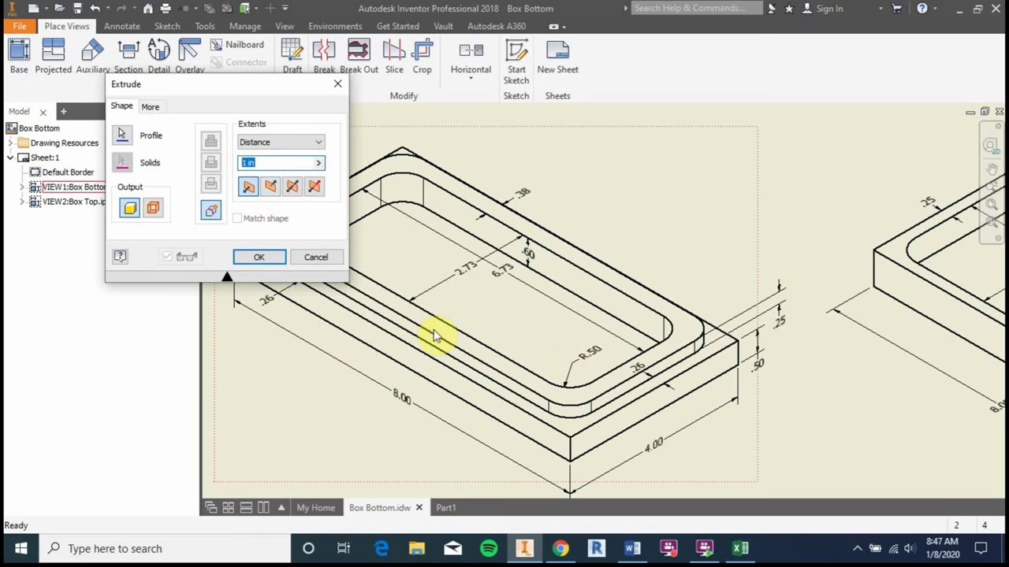
text(.75)
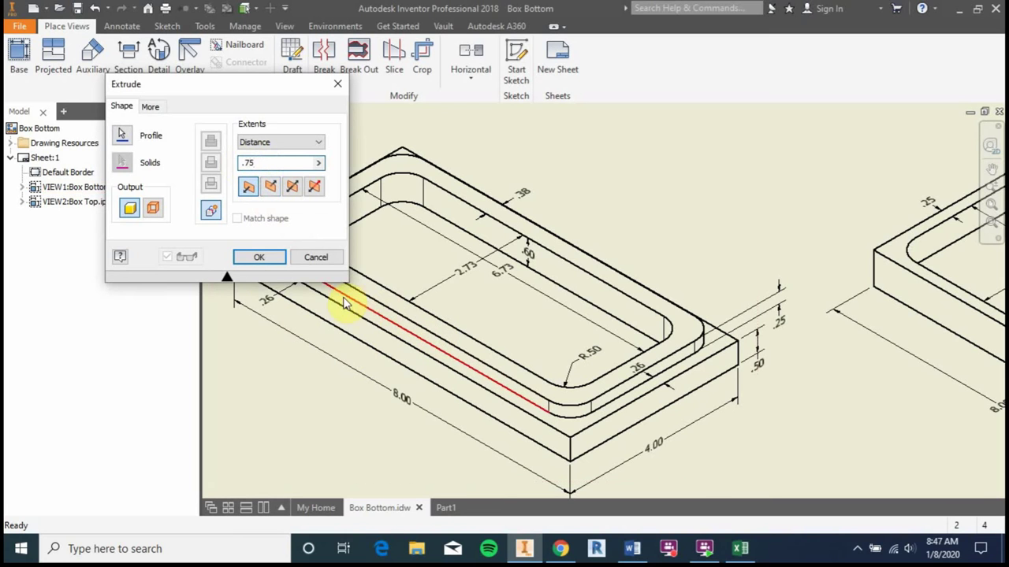
click(259, 257)
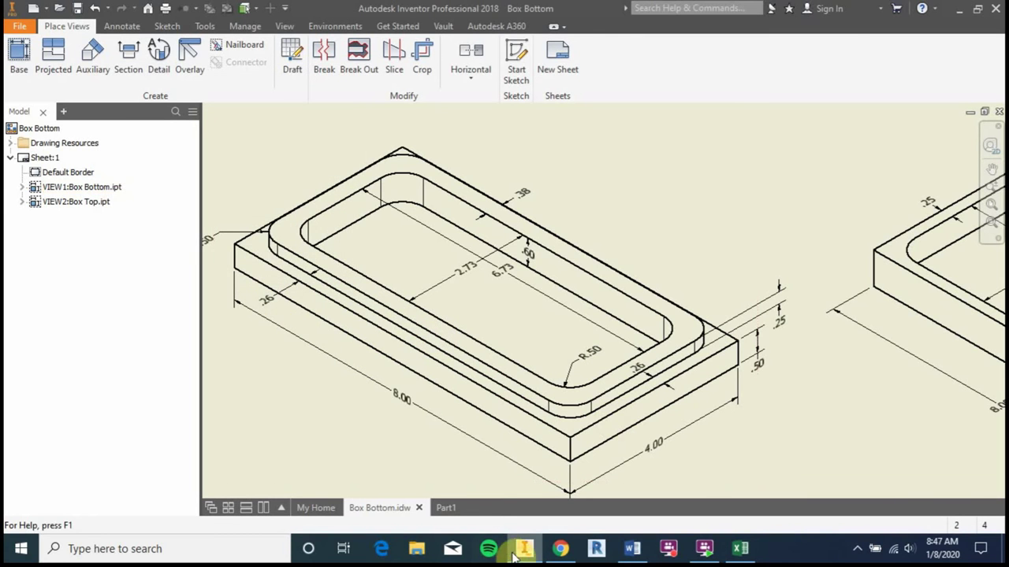
click(450, 511)
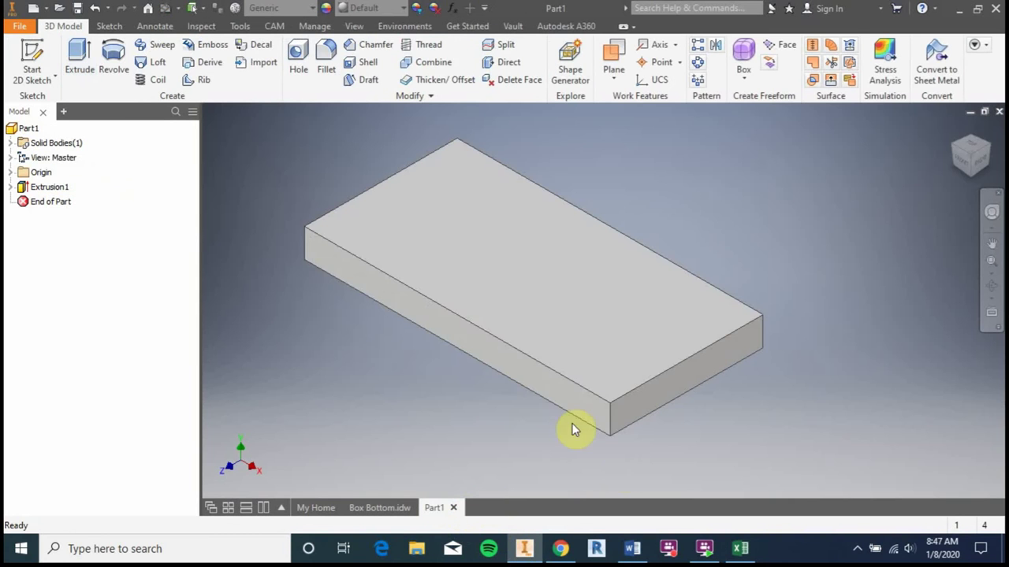
- Review the extrusion's settings, then set the base sketch's upper-edge length to 9 in and finish the sketch
click(23, 187)
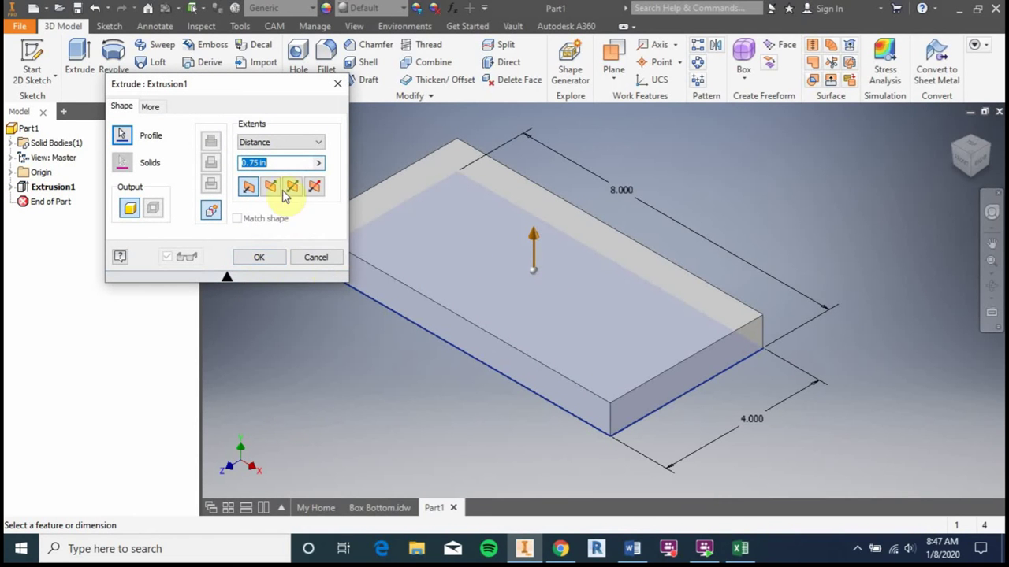
click(260, 262)
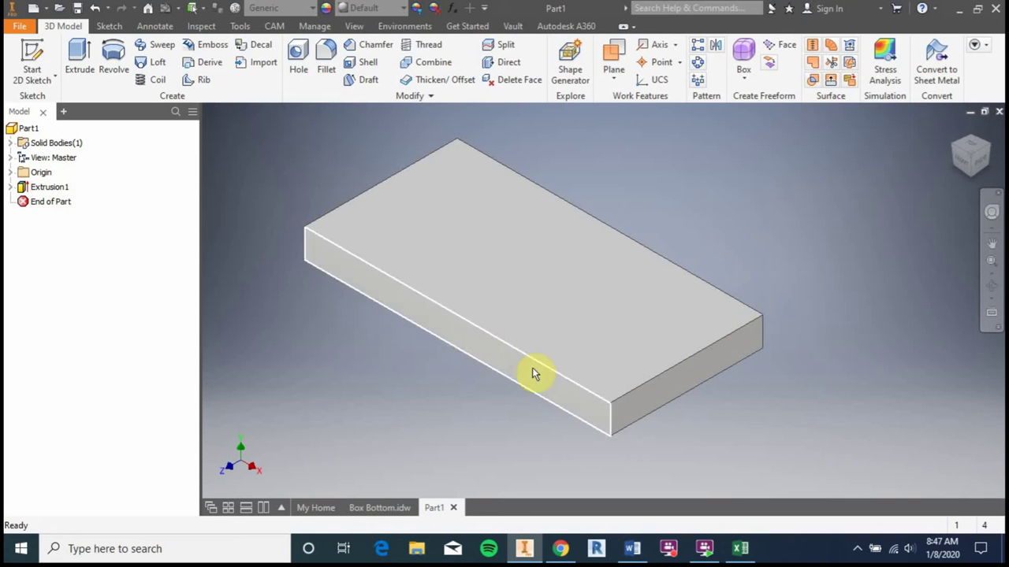
click(12, 186)
click(52, 205)
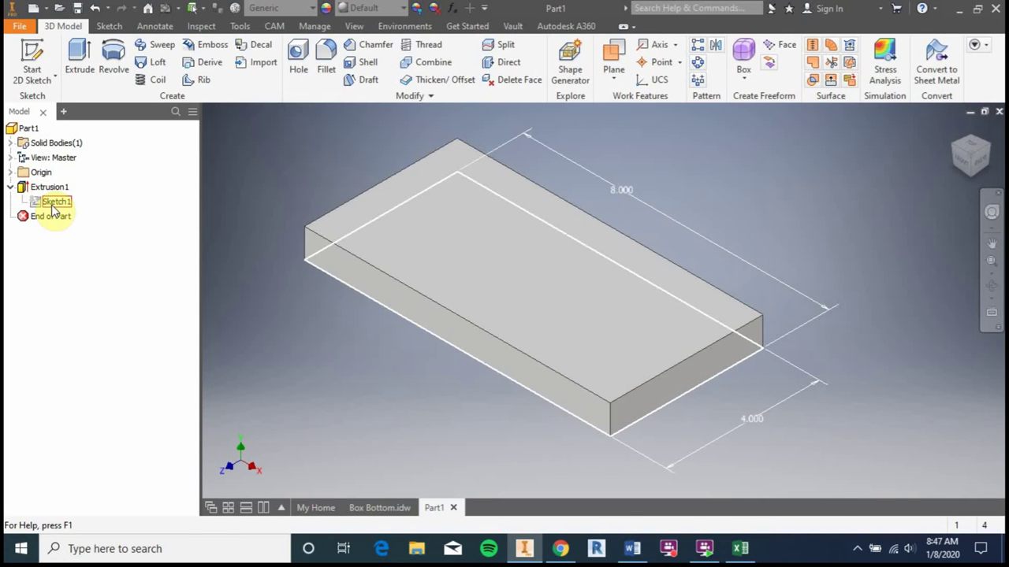
double_click(54, 202)
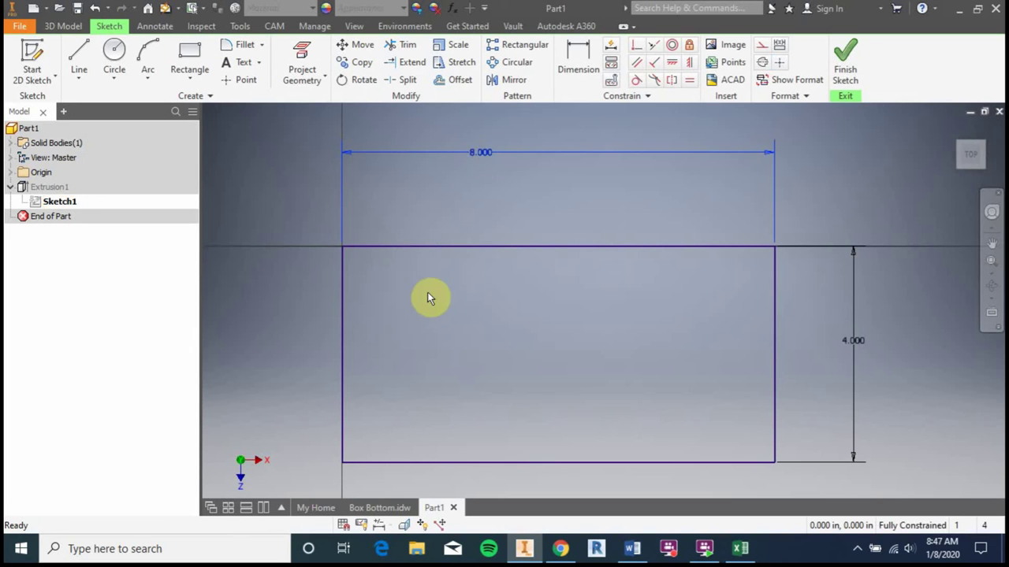
double_click(484, 153)
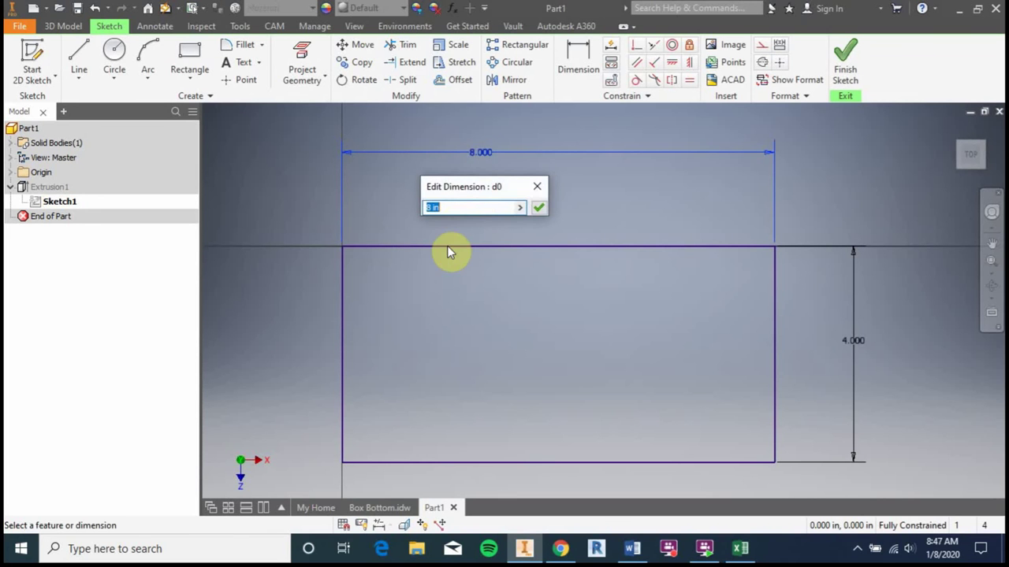
text(9)
key(Return)
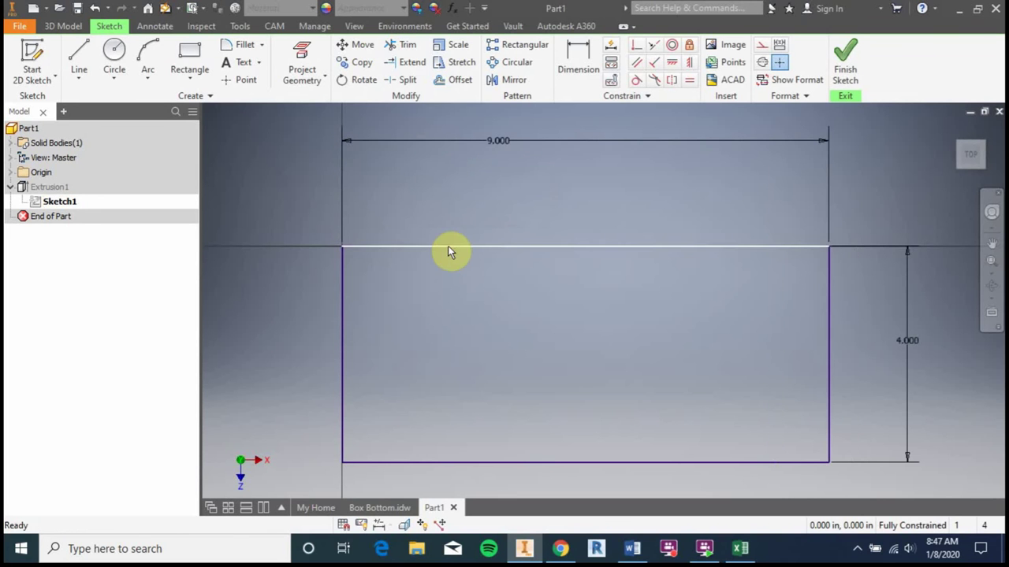
click(845, 63)
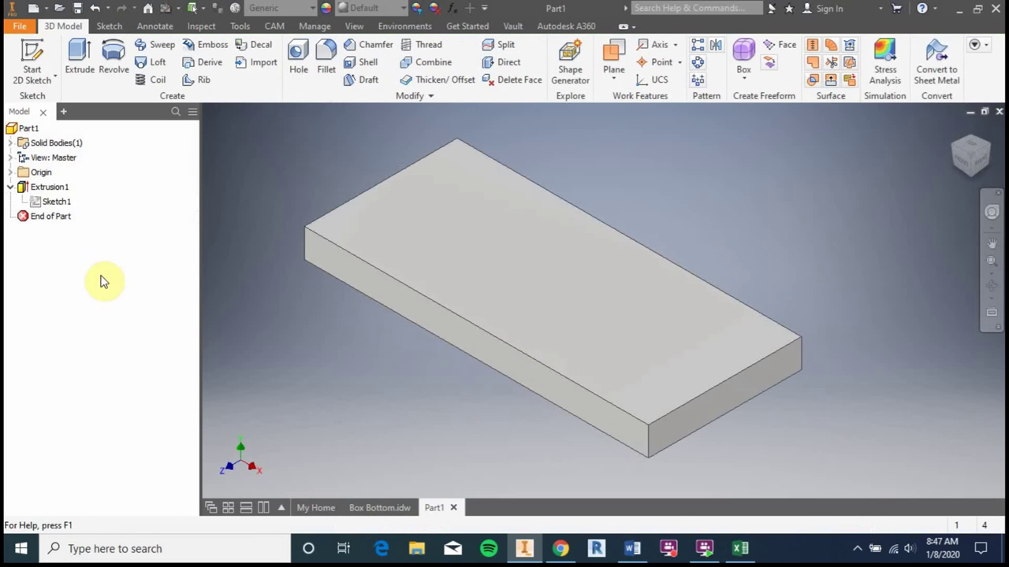
- Reopen the base sketch, set the upper-edge length back to 8 in and finish the sketch
double_click(57, 203)
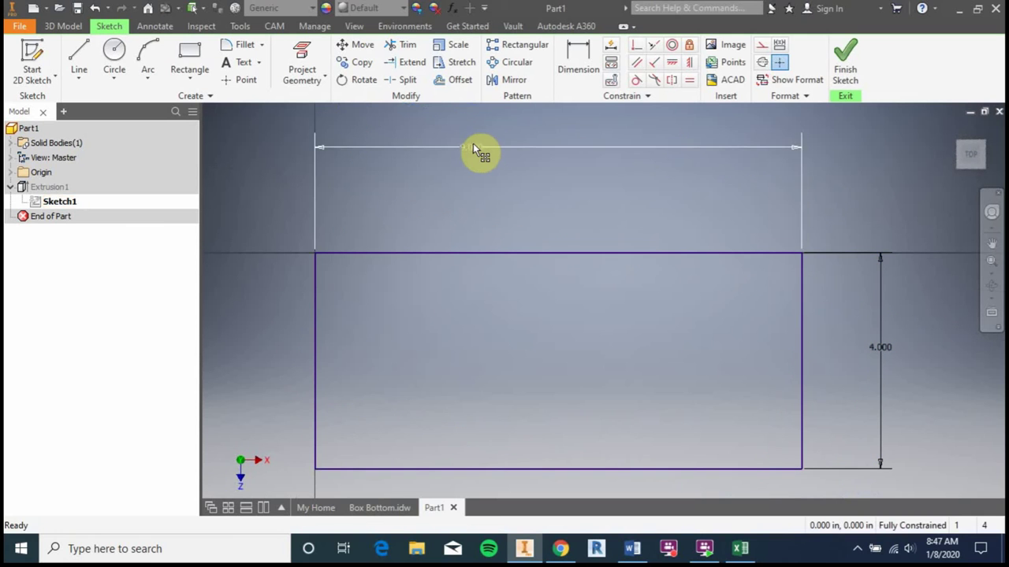
double_click(473, 149)
text(8)
key(Return)
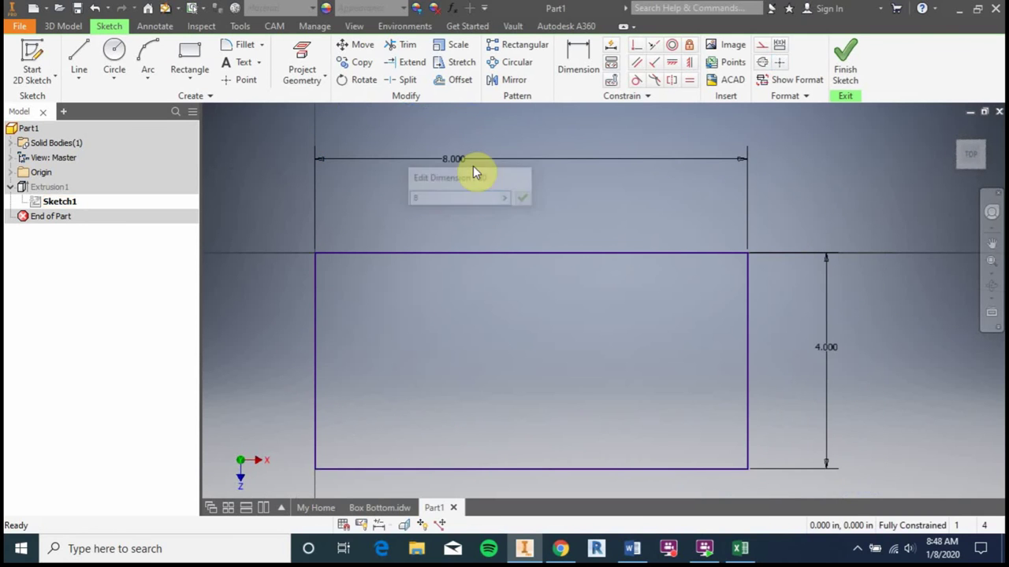
click(844, 60)
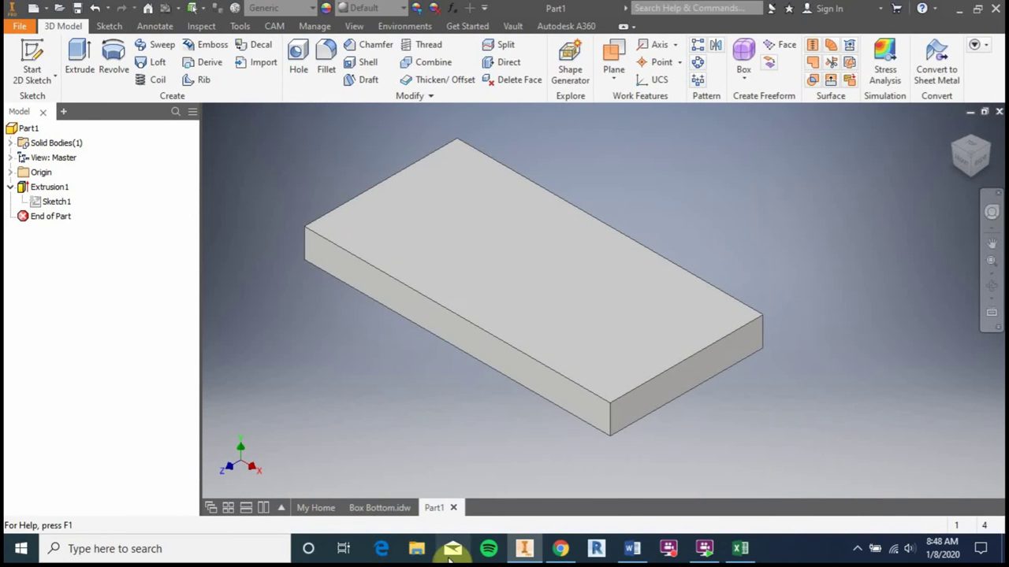
- Check the inner pocket's dimensions in the Box Bottom drawing and return to the part
click(379, 508)
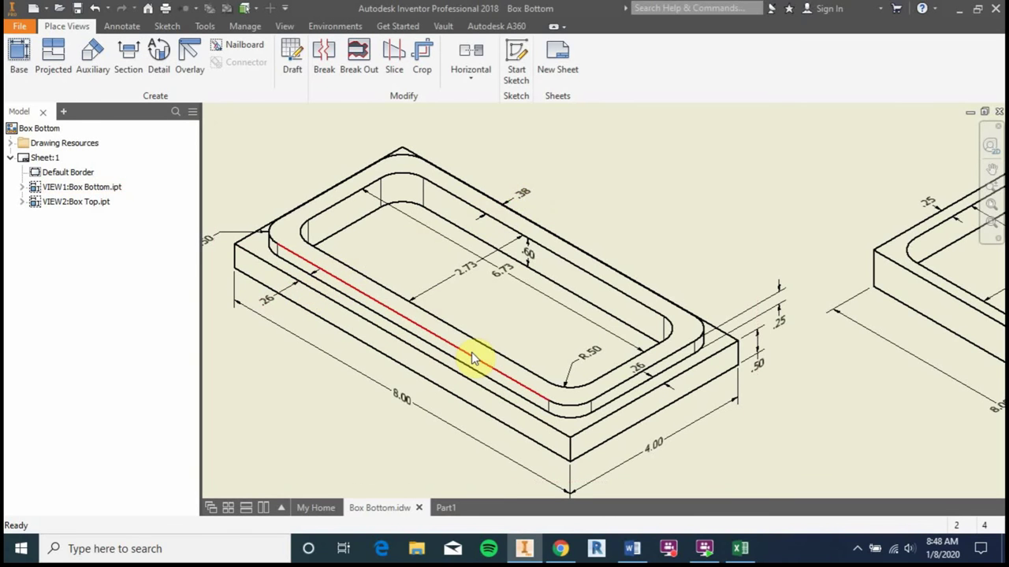
mouse_move(530, 555)
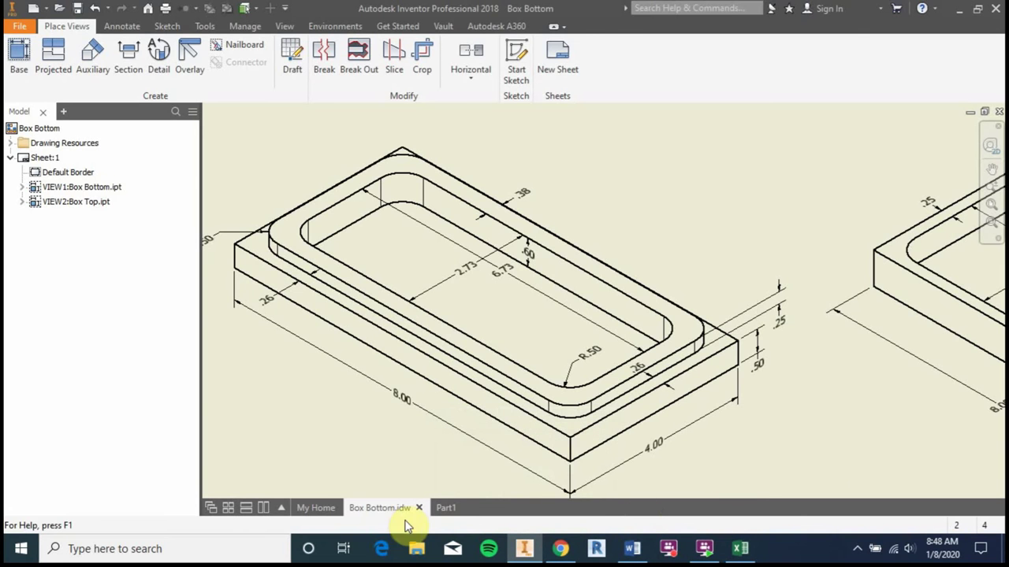
click(445, 507)
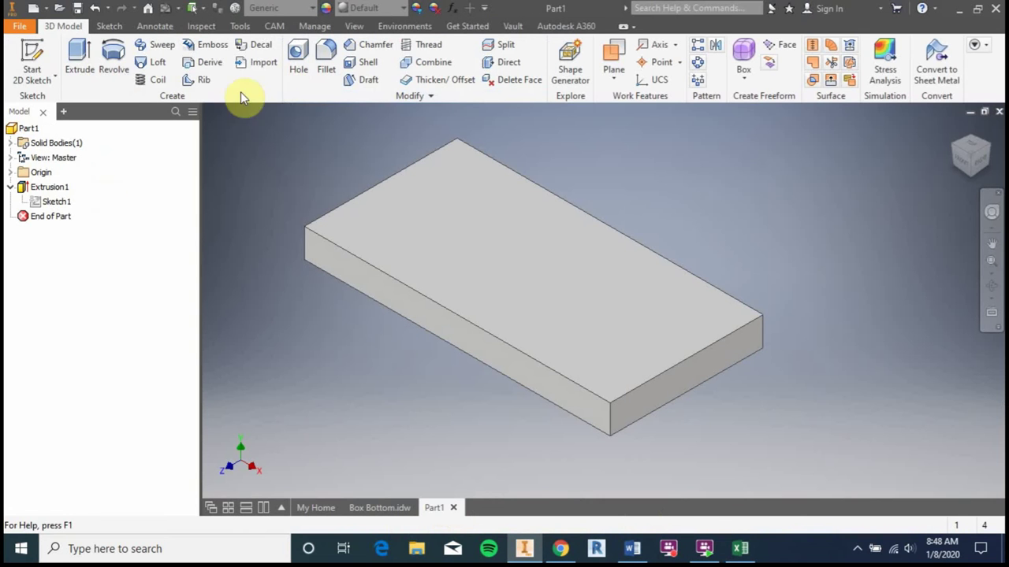
- Start a 2D sketch on the block's top face and draw a rectangle about 2.4 in high inside its edges
click(37, 61)
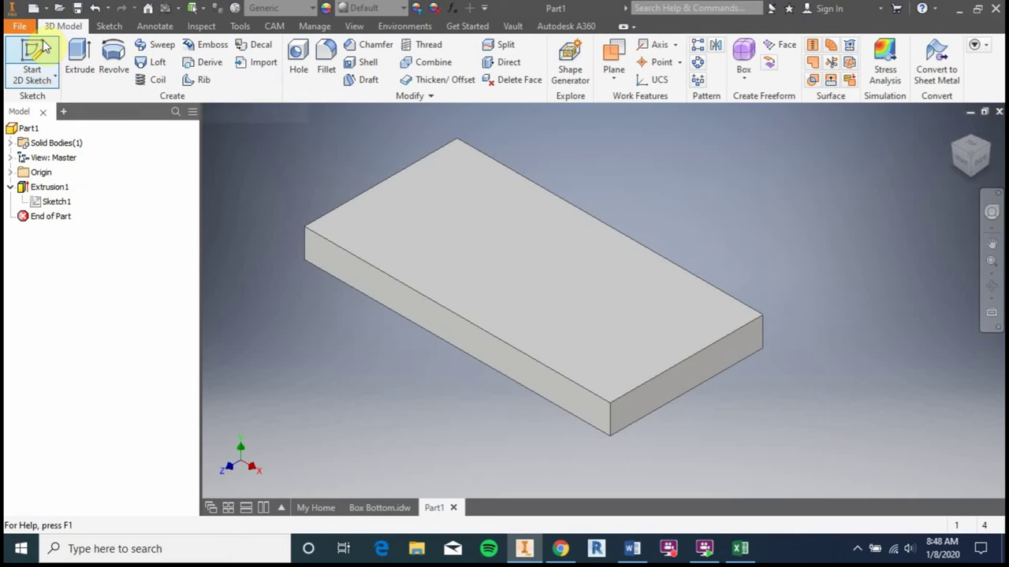
click(38, 63)
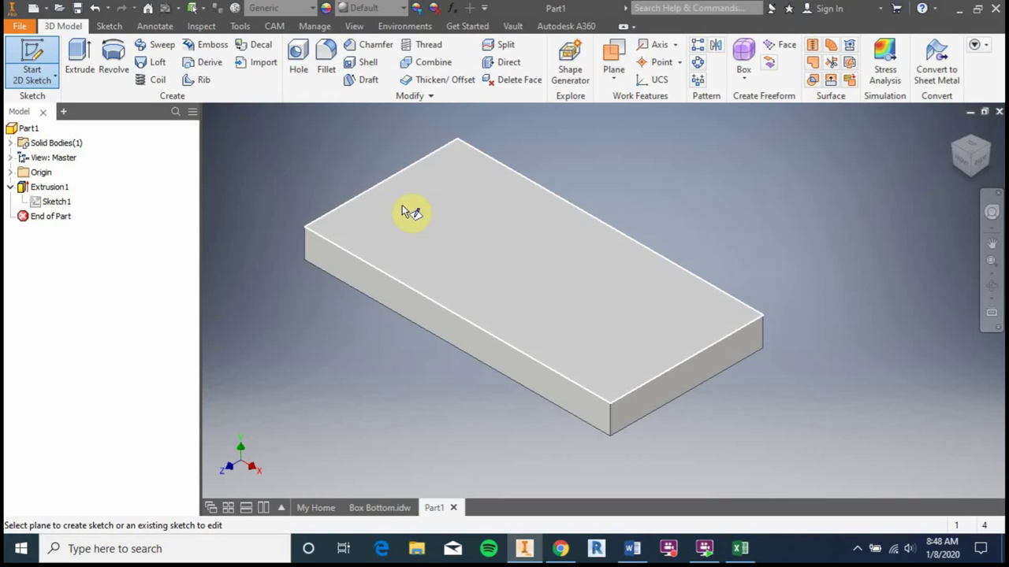
click(529, 273)
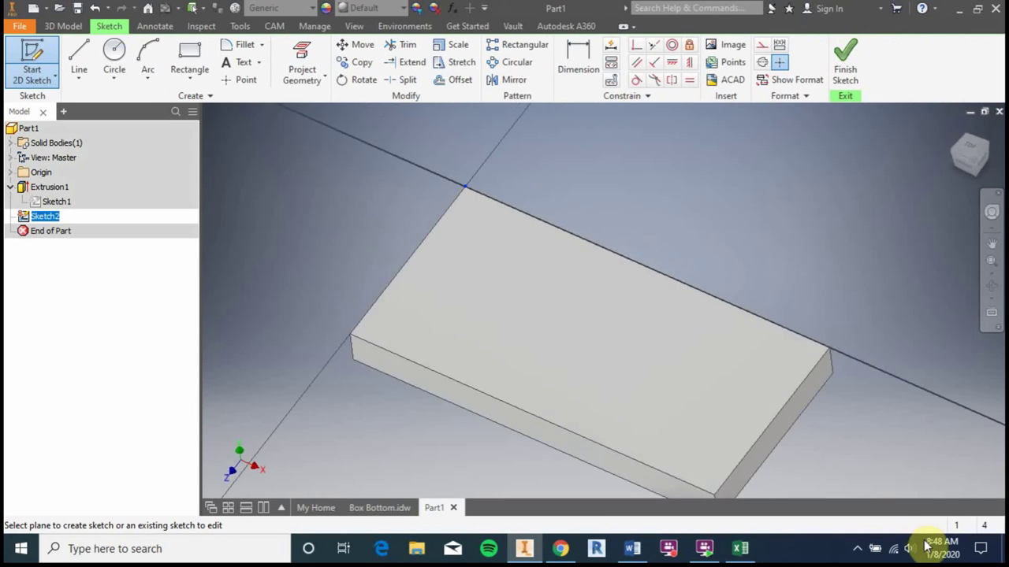
click(971, 155)
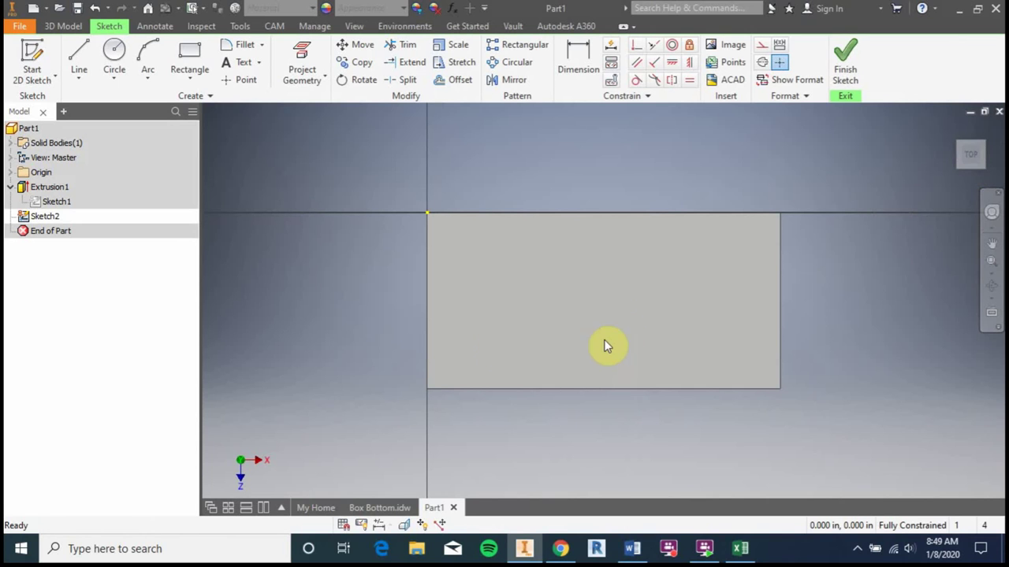
click(187, 54)
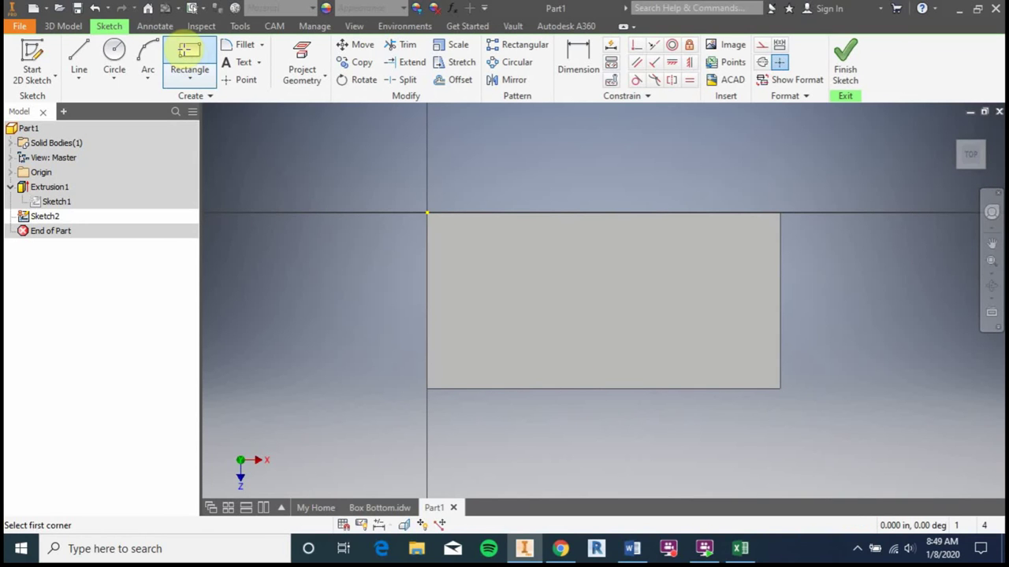
click(462, 254)
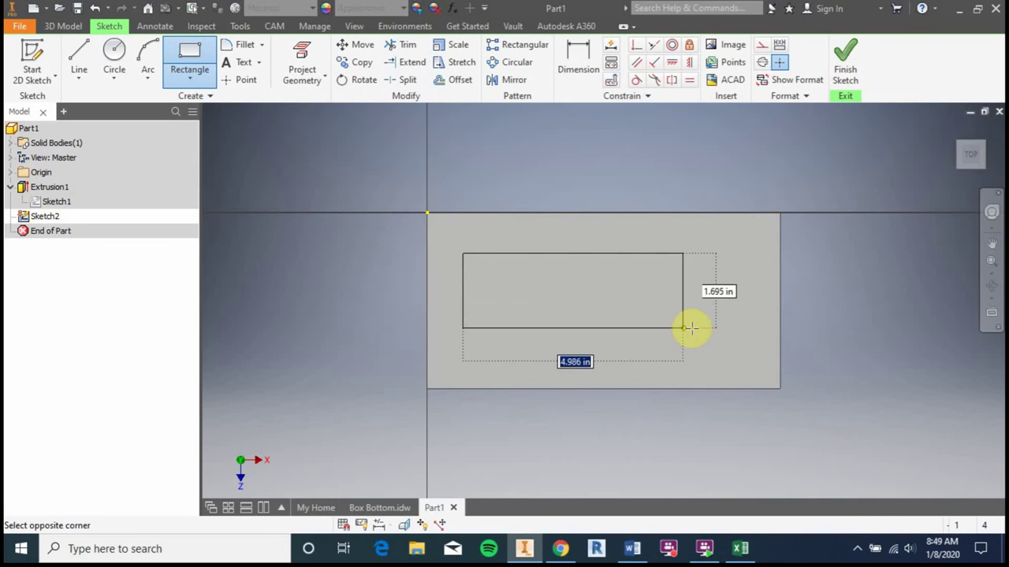
click(744, 357)
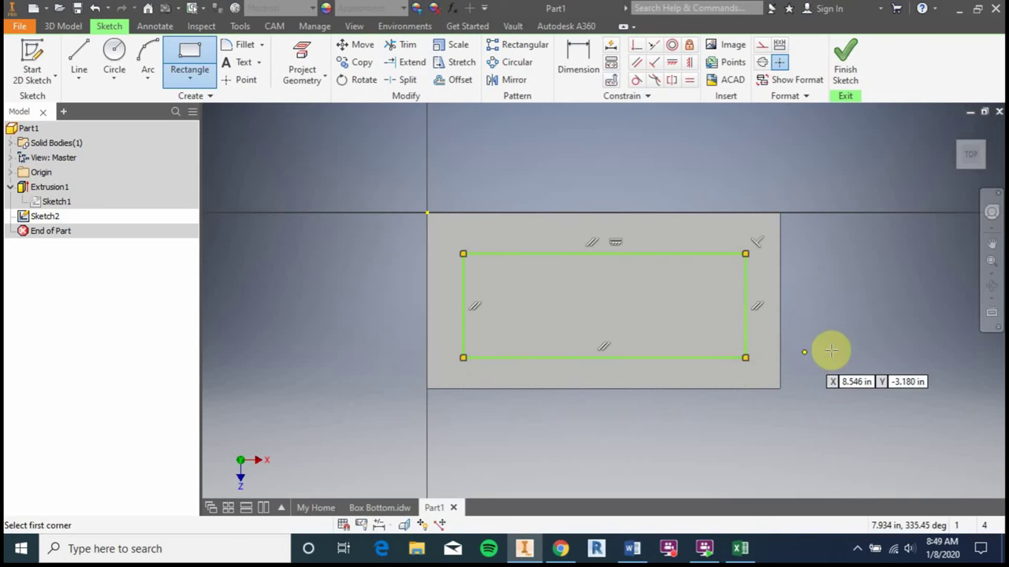
key(Escape)
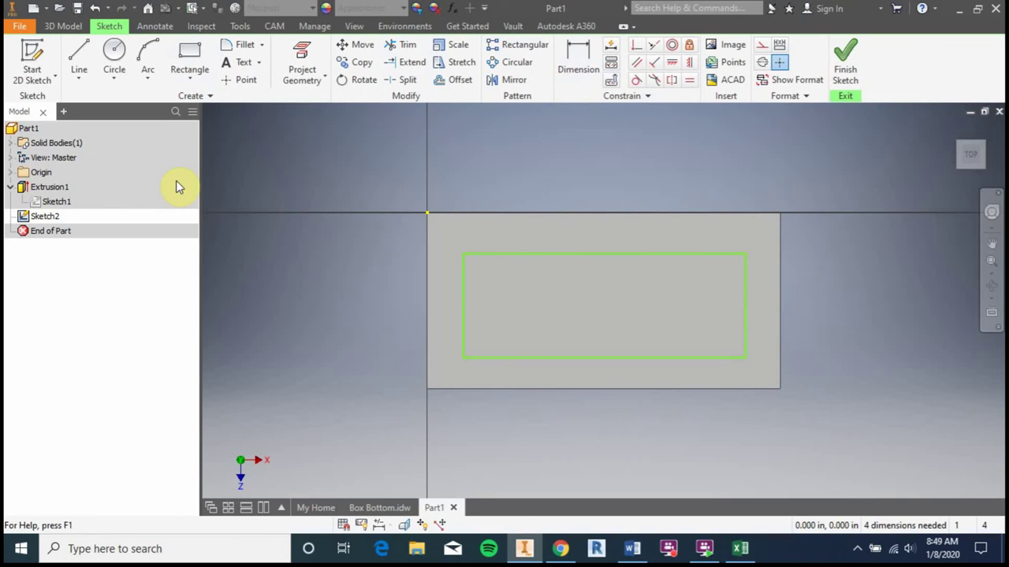
- Dimension the inner rectangle's left edge to 2.73 in
key(d)
click(467, 319)
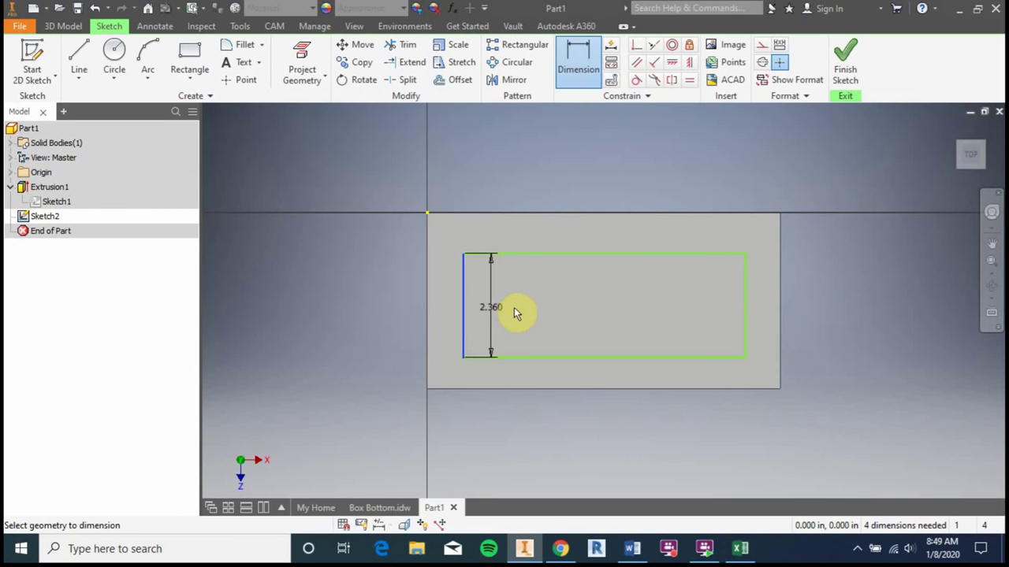
click(525, 310)
text(2.73)
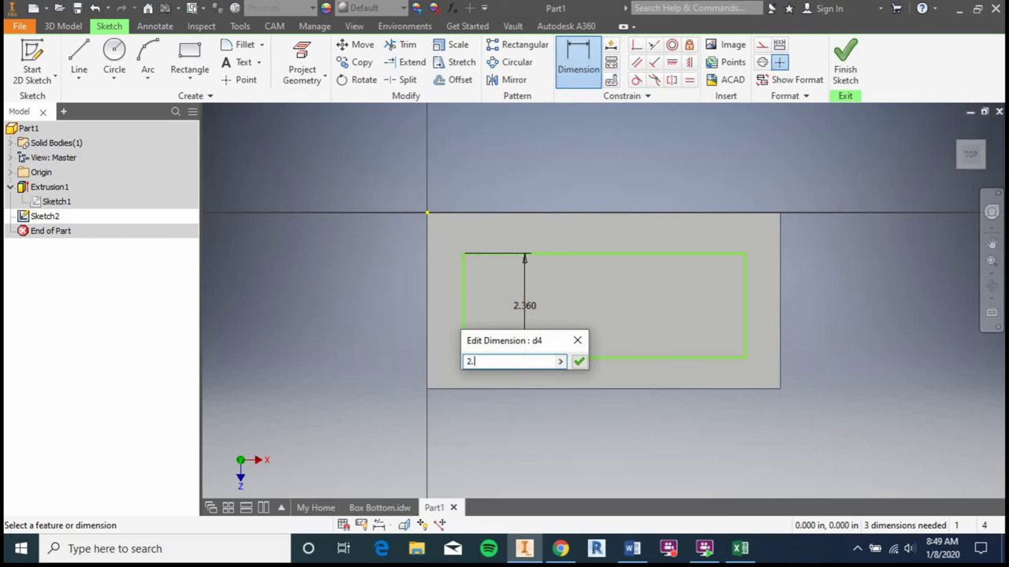
click(578, 362)
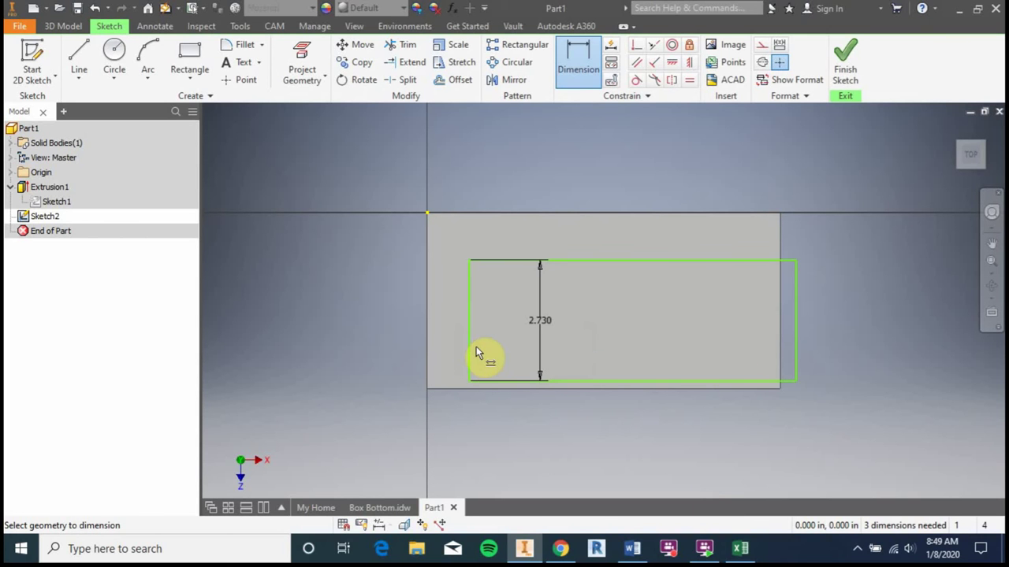
- Check the pocket length in the Box Bottom drawing and dimension the inner rectangle's upper edge to 6.73 in
click(596, 260)
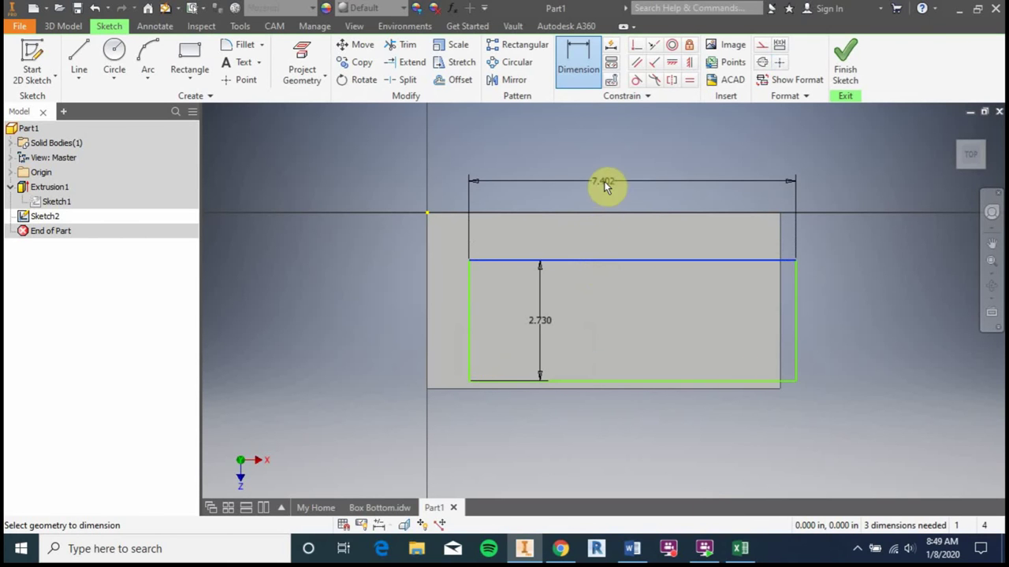
click(608, 183)
click(400, 509)
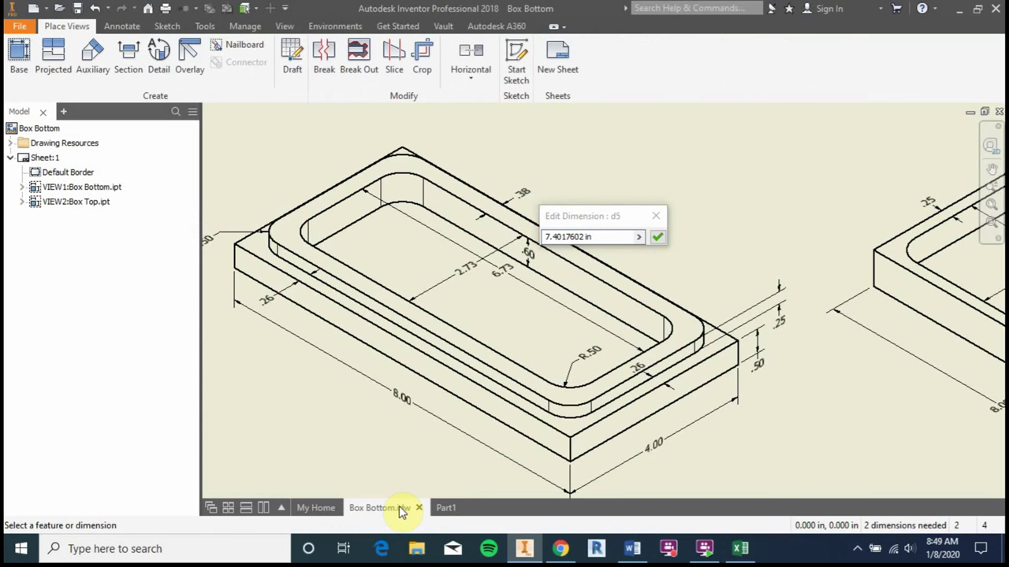
click(524, 550)
click(524, 550)
click(444, 508)
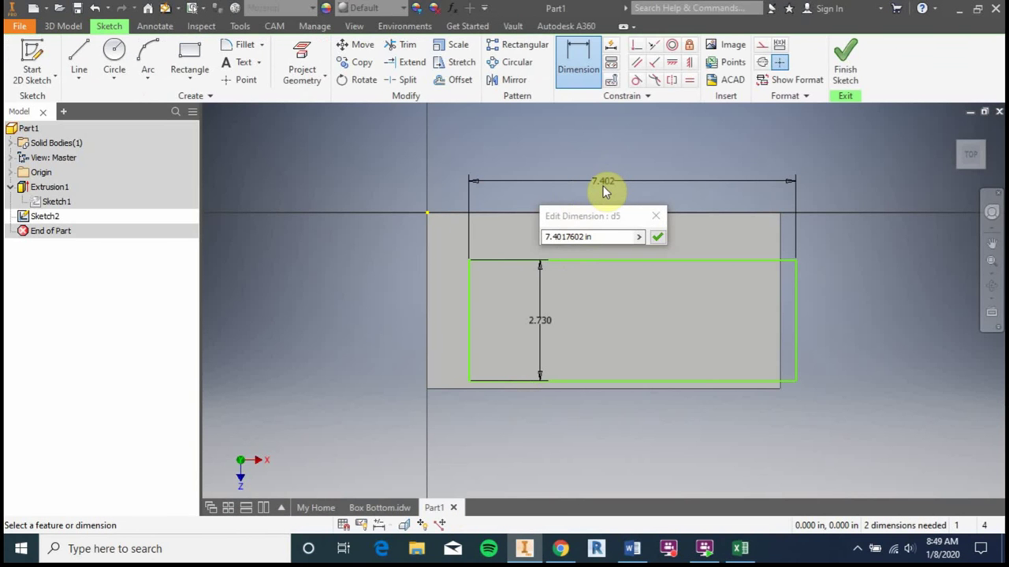
text(6.73)
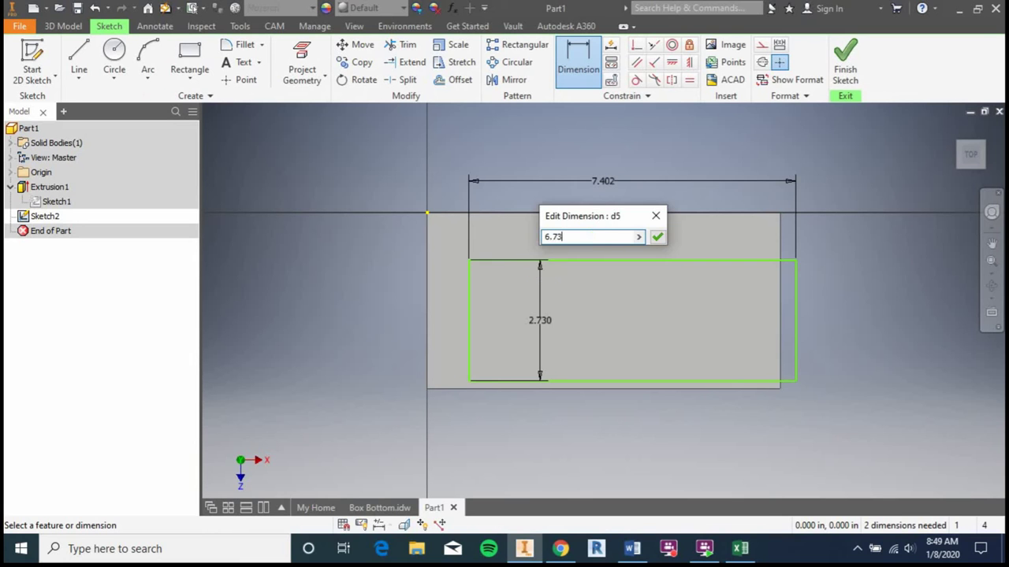
key(Return)
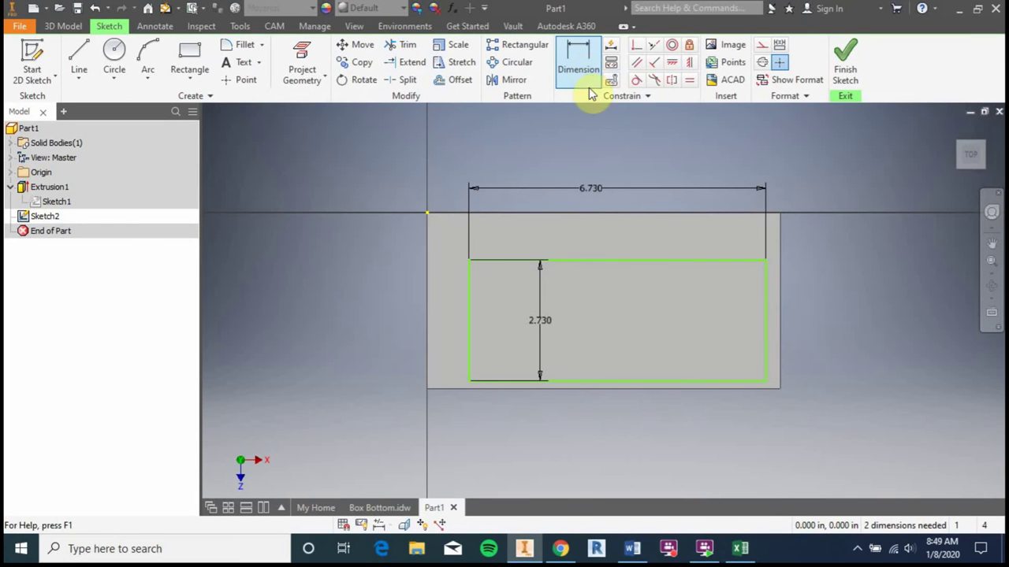
- Dimension the gap between the inner rectangle's upper edge and the block's upper edge as .26+.375 in
click(589, 263)
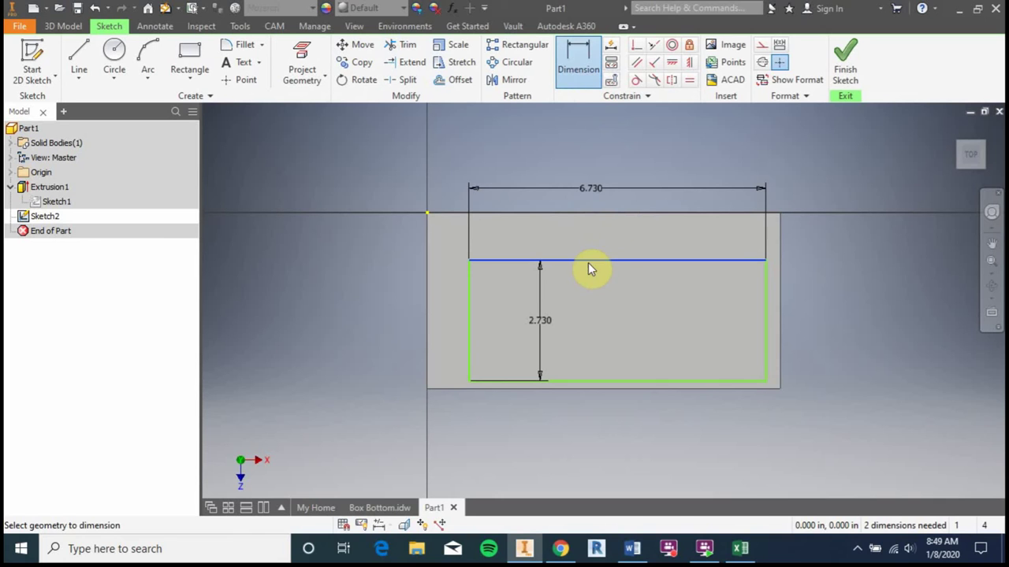
click(600, 212)
click(603, 241)
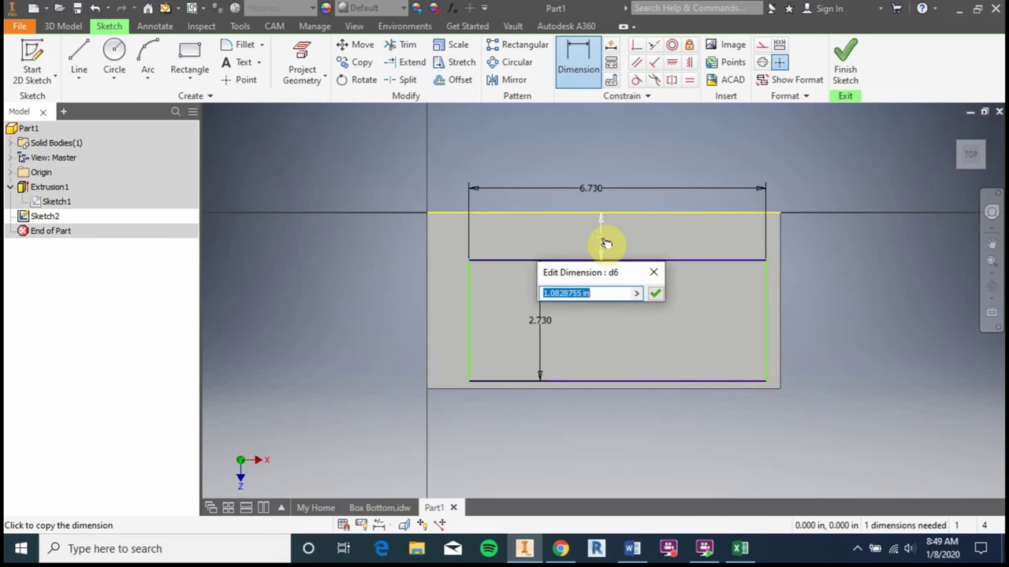
text(.26+.375)
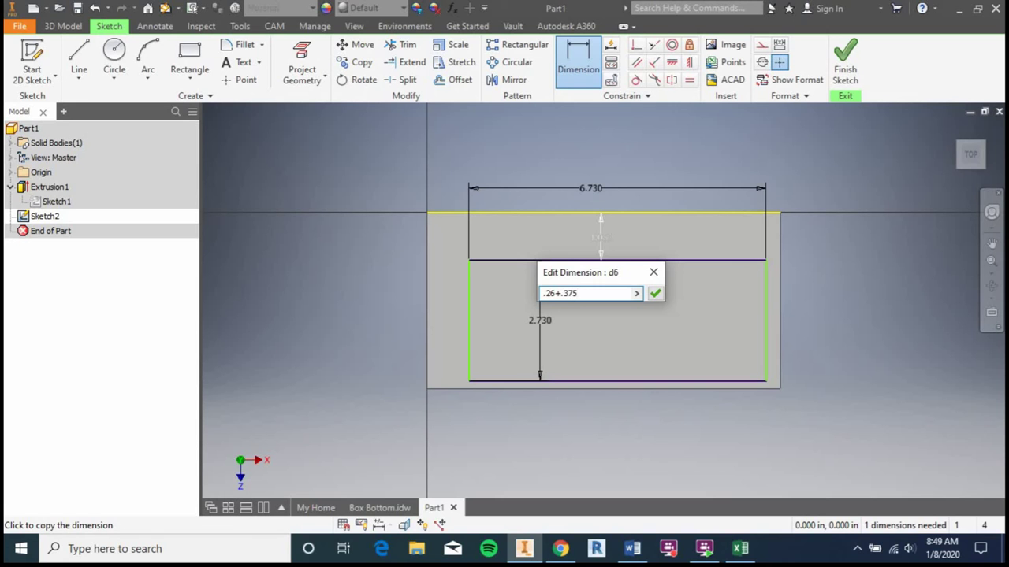
key(Return)
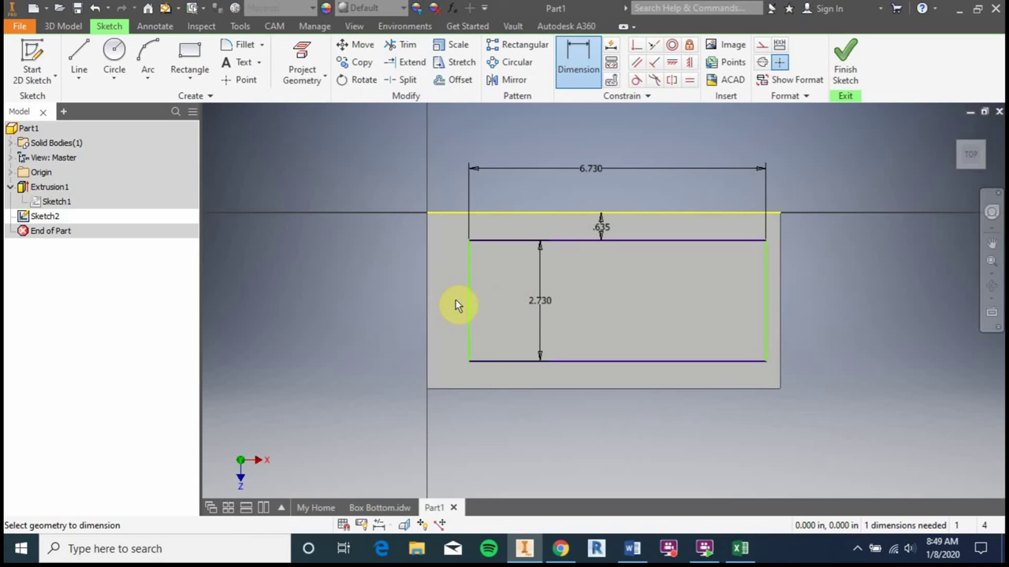
- Check the gap between the rectangle's and block's lower edges without placing a dimension, and delete the upper gap dimension
click(525, 362)
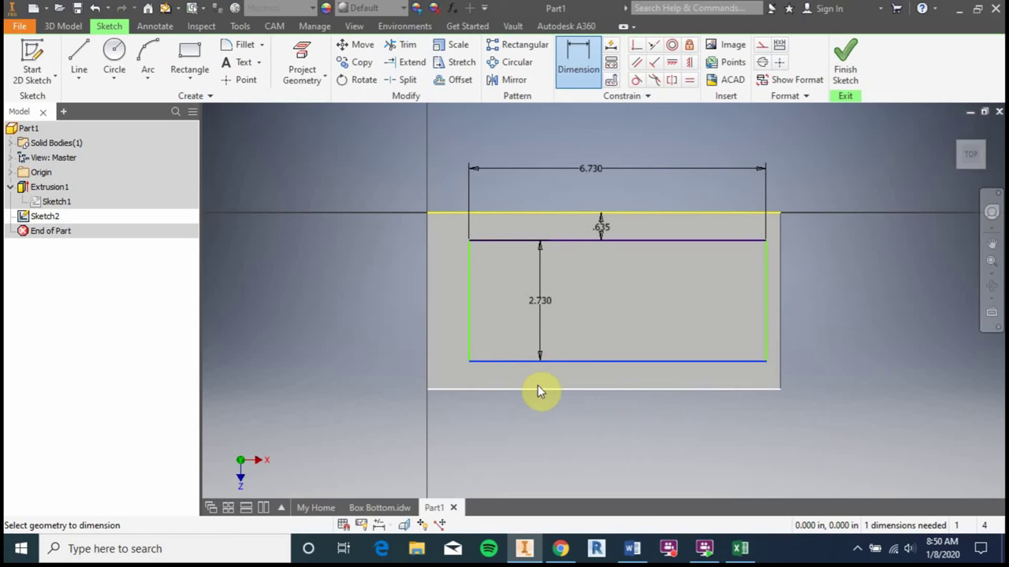
click(538, 389)
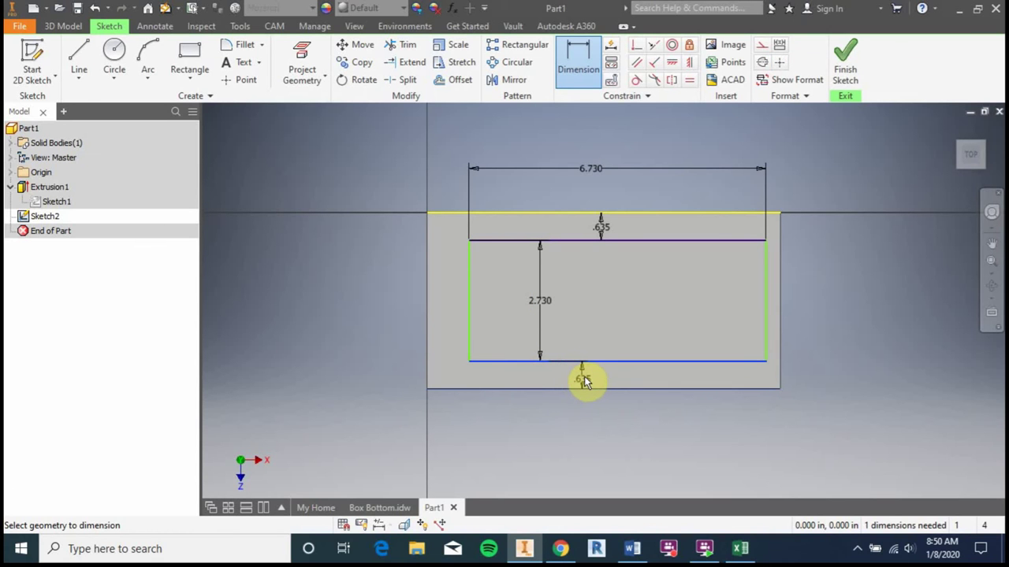
key(Escape)
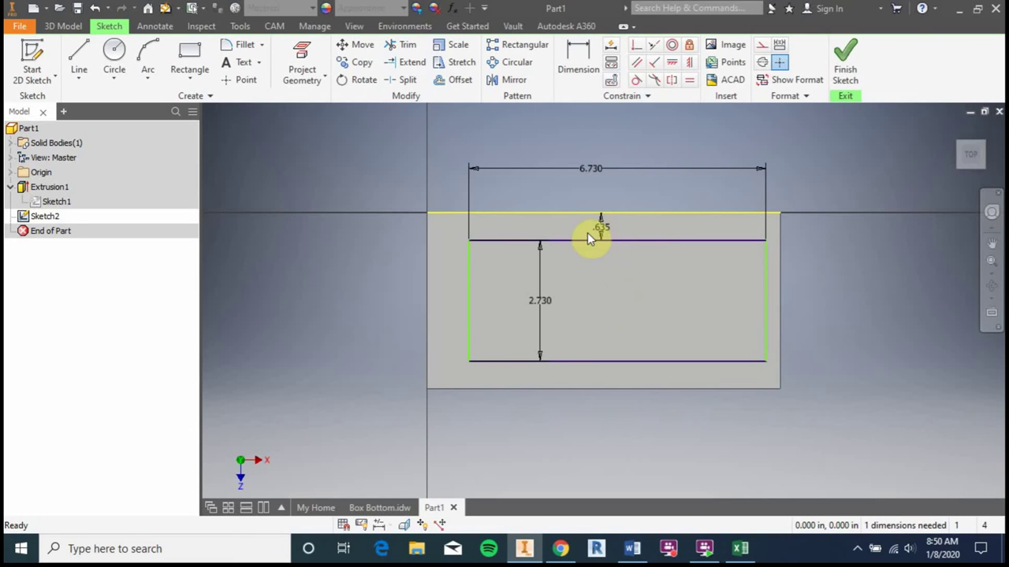
key(Delete)
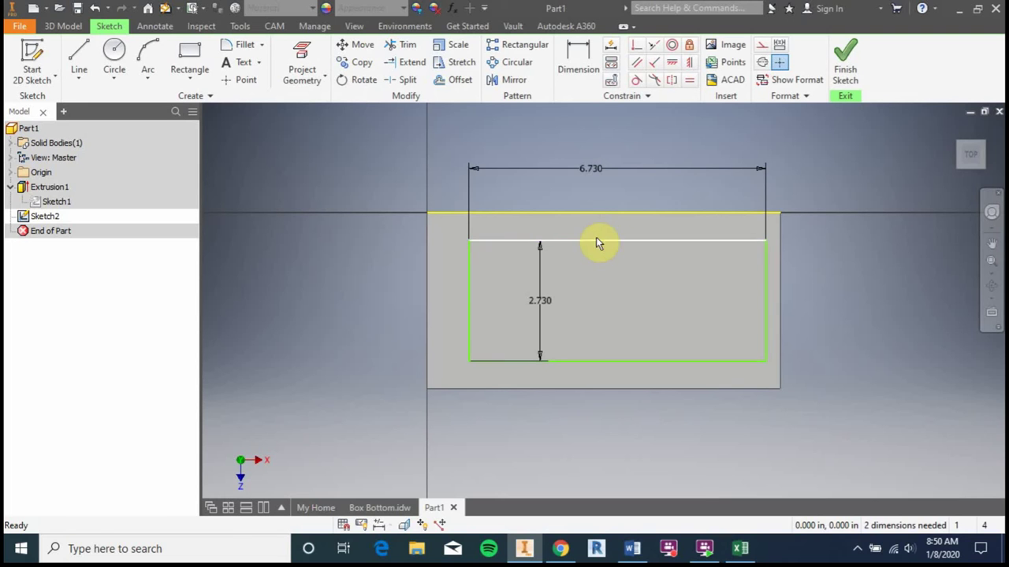
- Dimension the inner rectangle's upper edge again at .26+.375 in from the block's upper edge
click(577, 63)
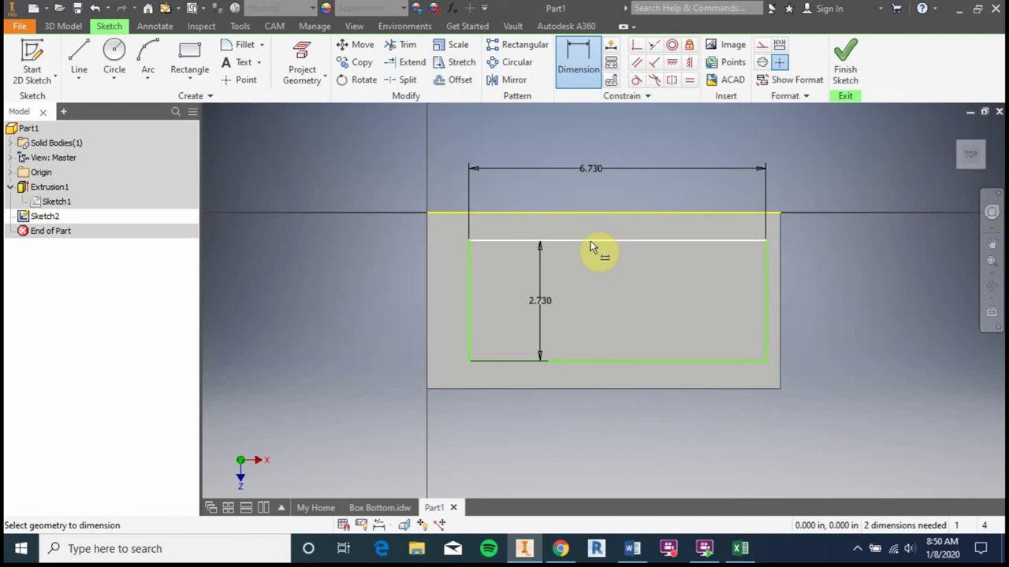
click(591, 240)
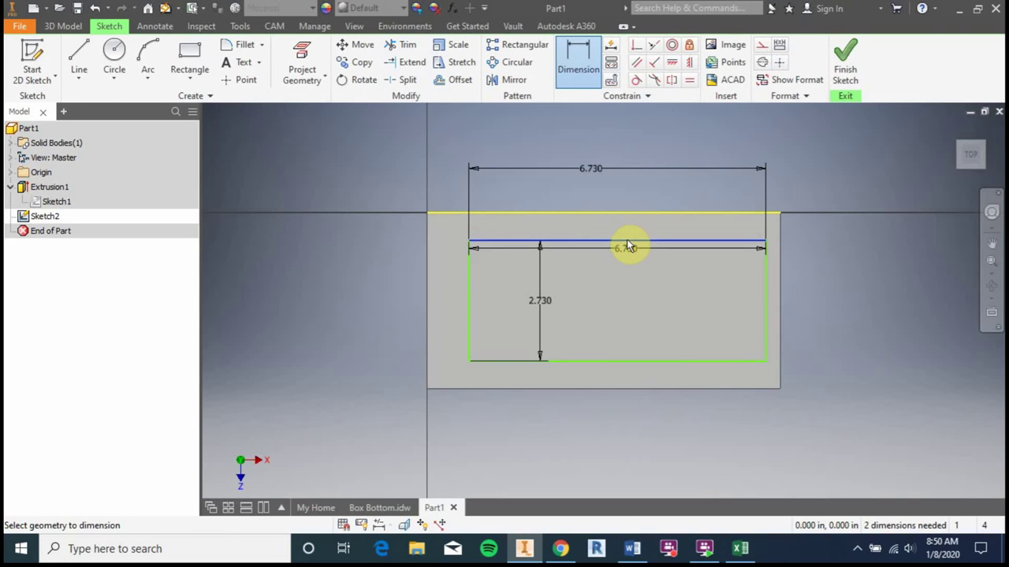
click(617, 222)
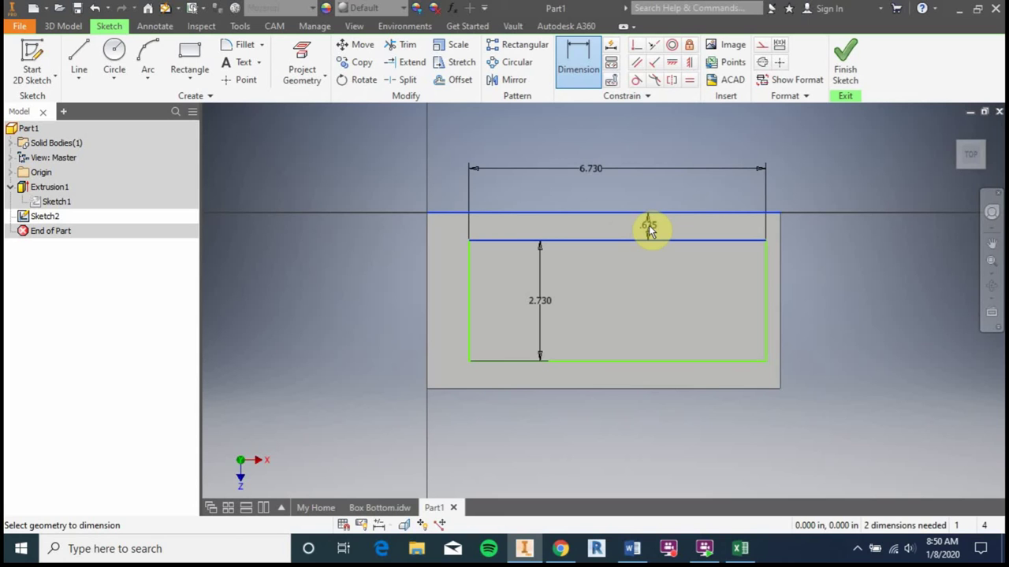
click(649, 225)
text(.26+.375)
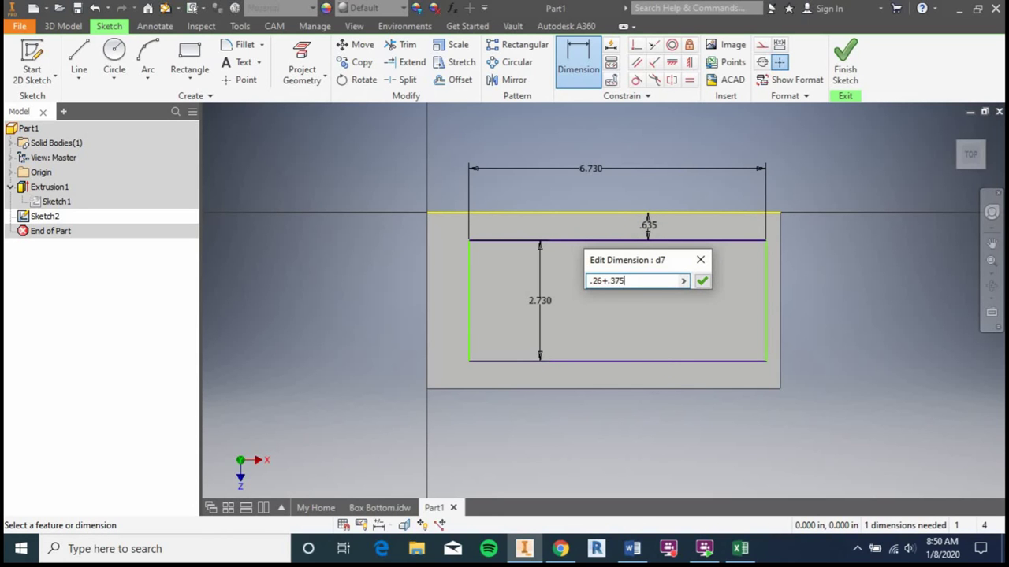
key(Return)
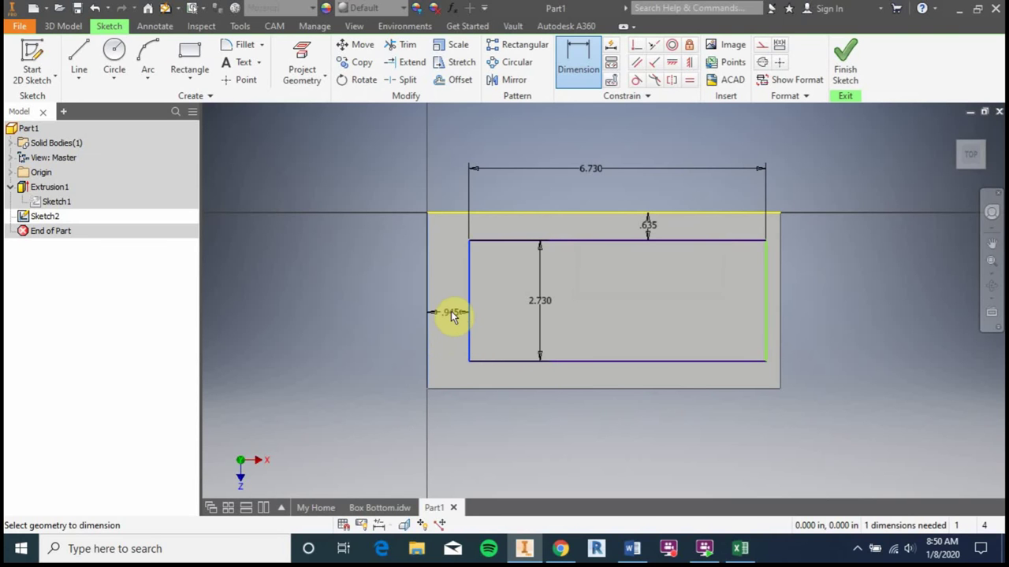
- Dimension the inner rectangle's left edge at .26+.375 in from the block's left edge
click(451, 311)
text(.26+.375)
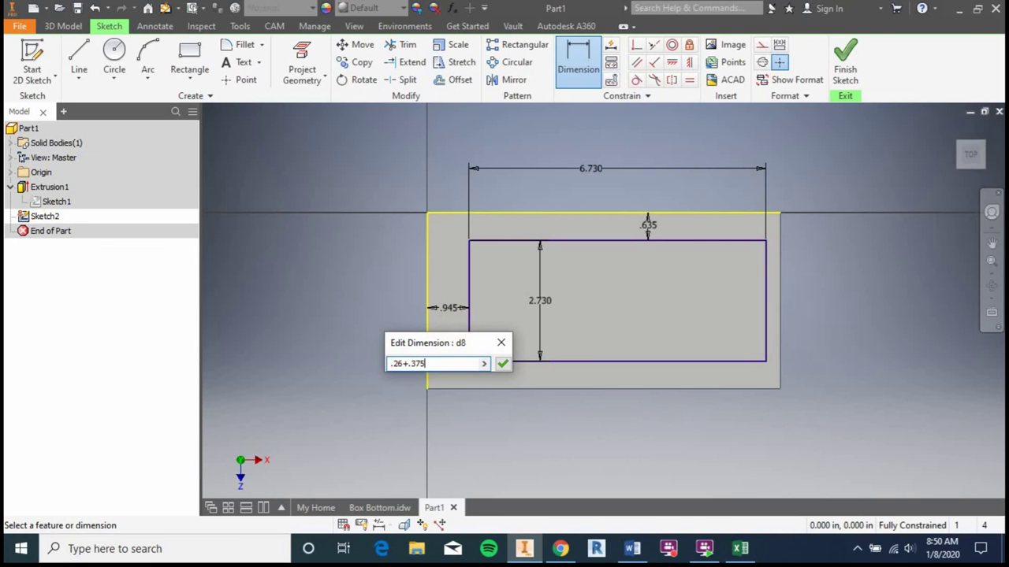
key(Return)
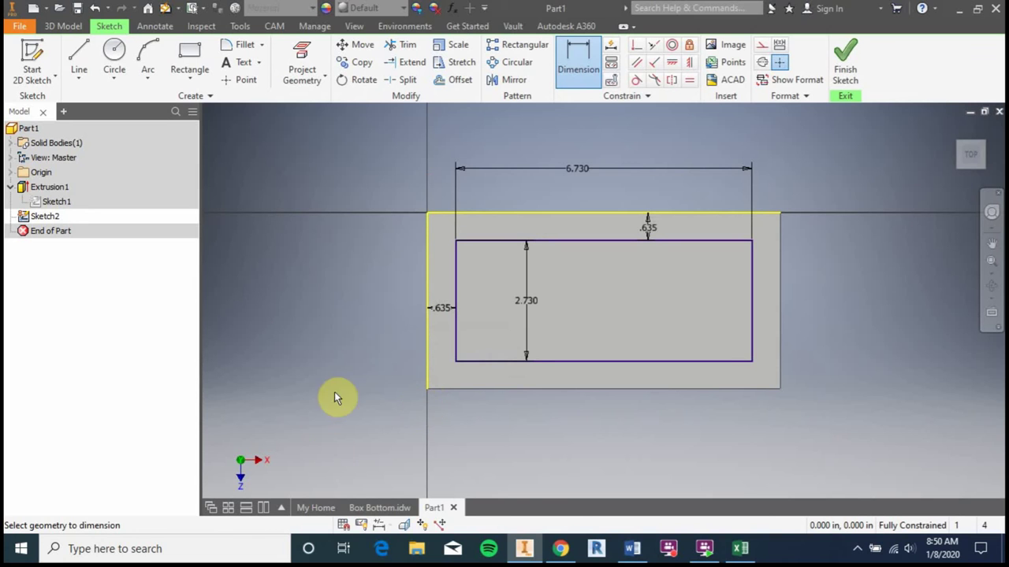
- Check the corner radius in the Box Bottom drawing, fillet all four inner rectangle corners at 0.5 in, and finish the sketch
click(381, 508)
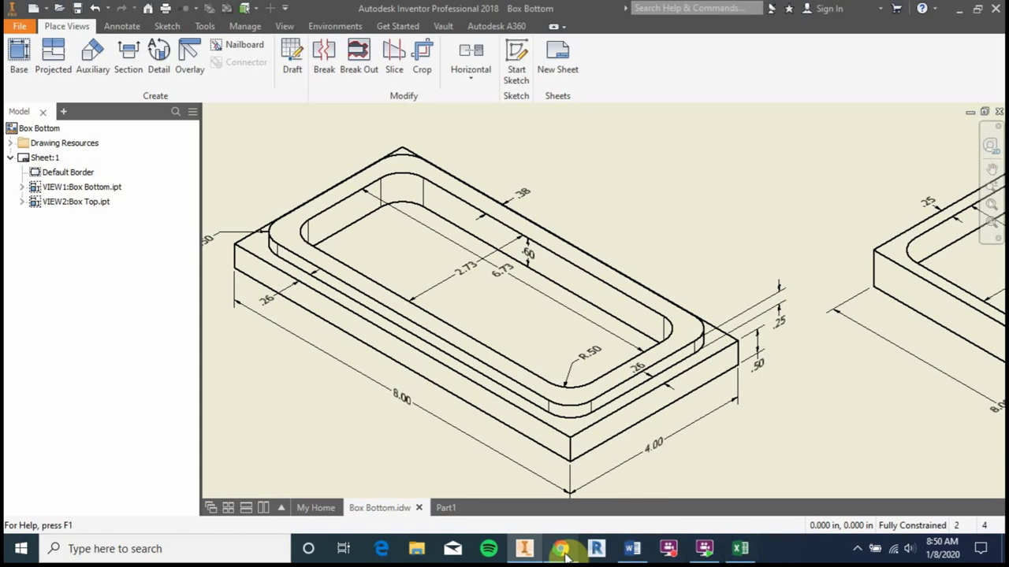
click(445, 510)
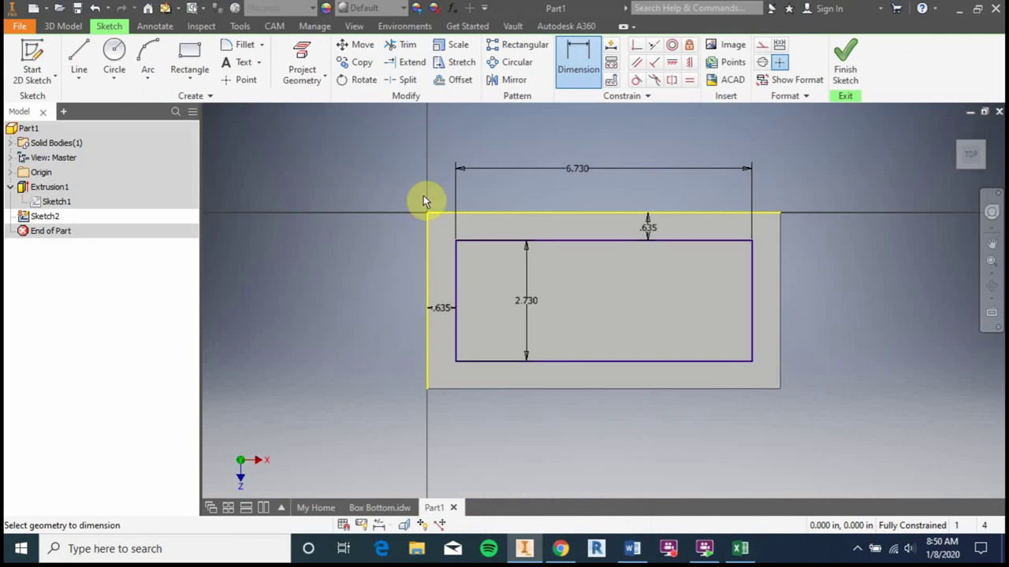
click(240, 49)
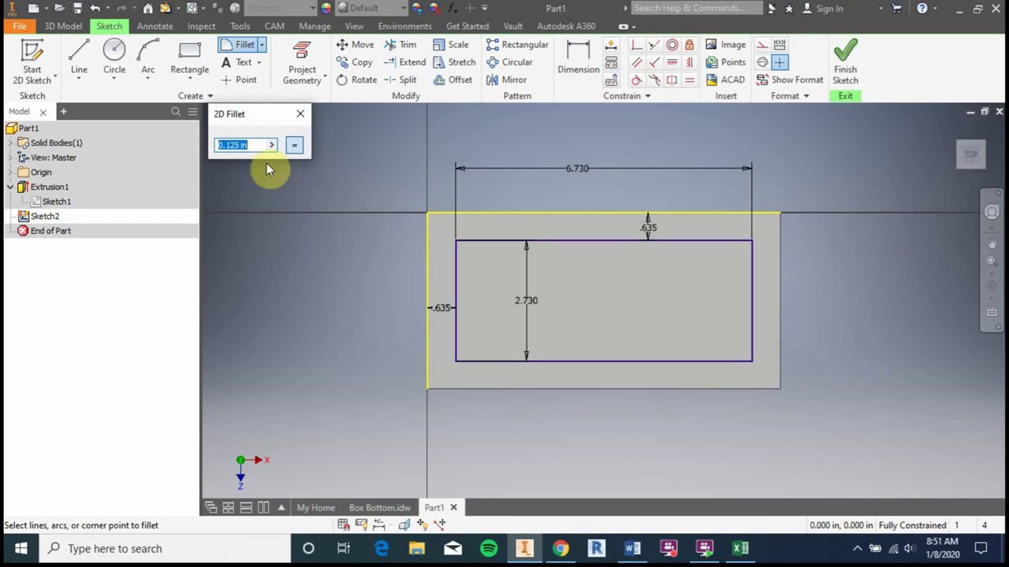
text(.5)
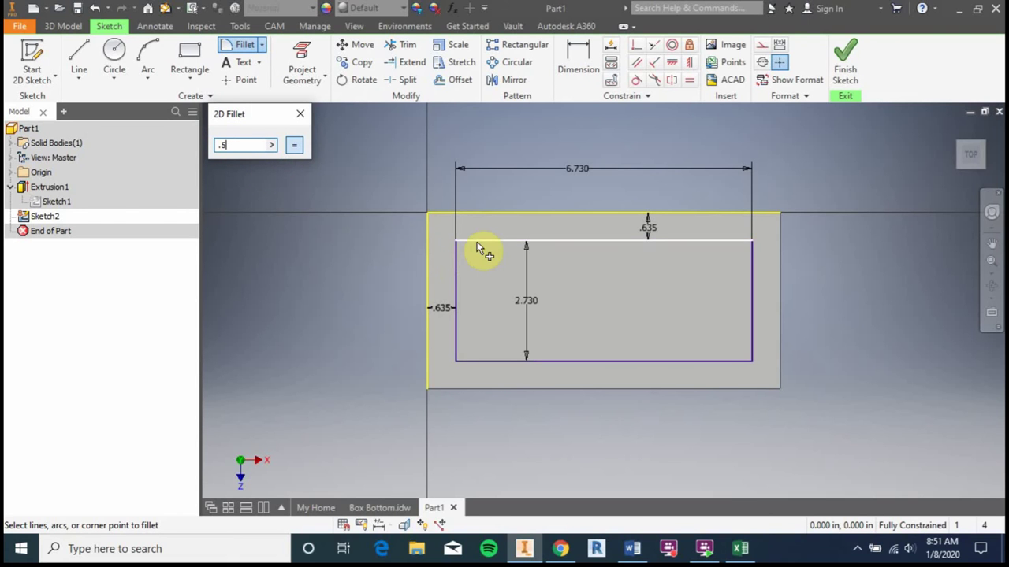
click(456, 281)
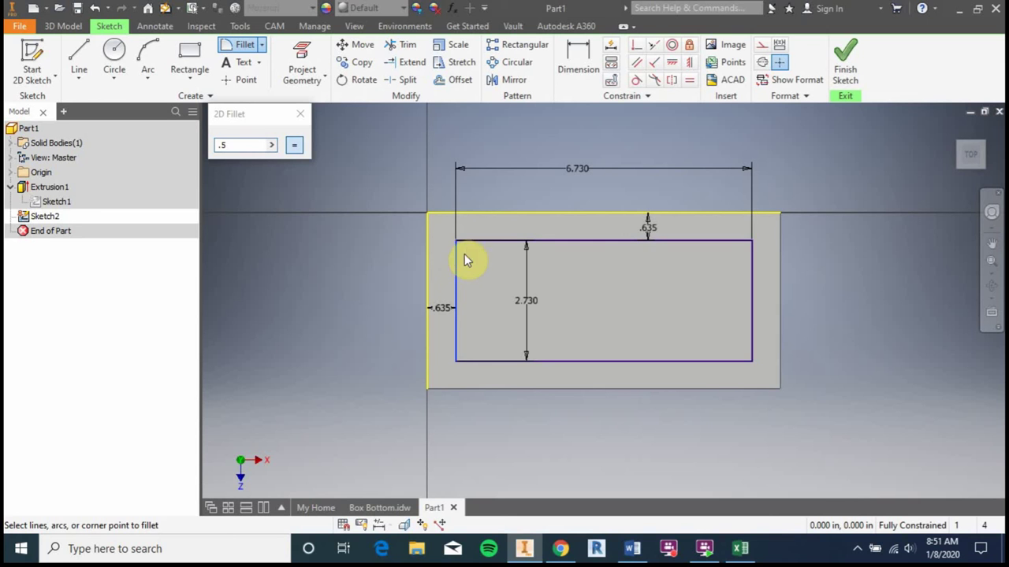
click(468, 240)
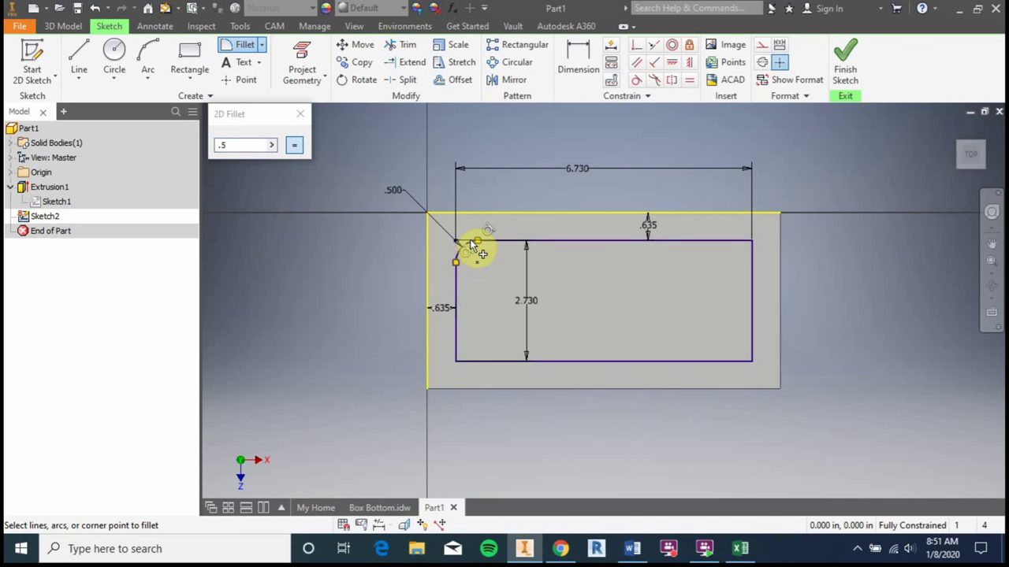
click(464, 356)
click(495, 362)
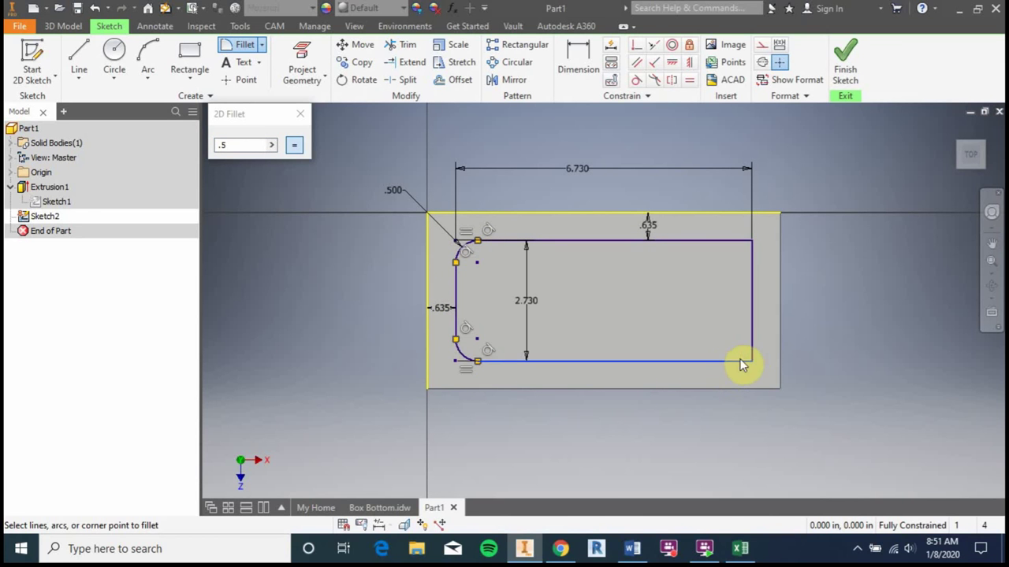
click(752, 352)
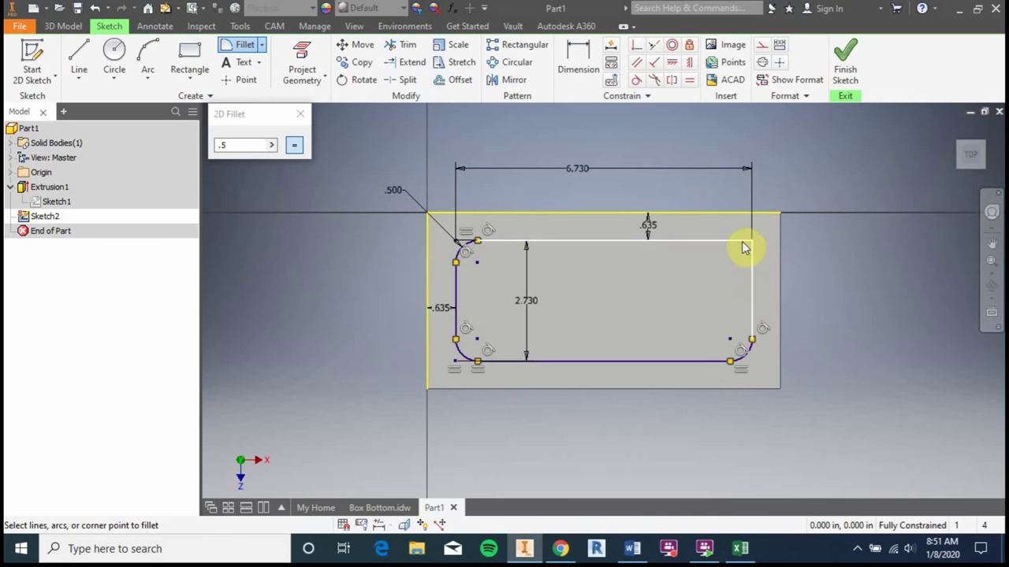
click(745, 246)
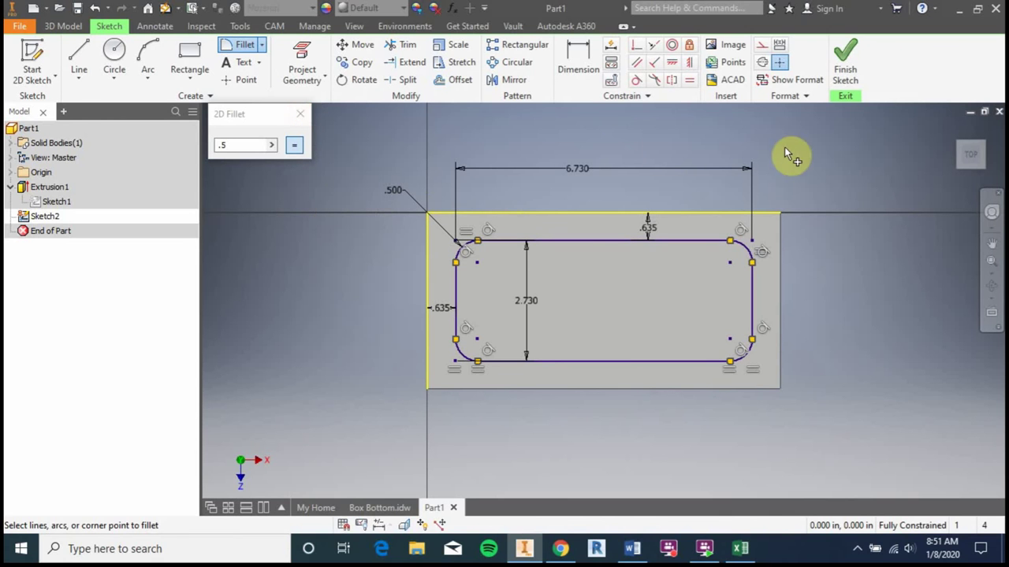
click(236, 42)
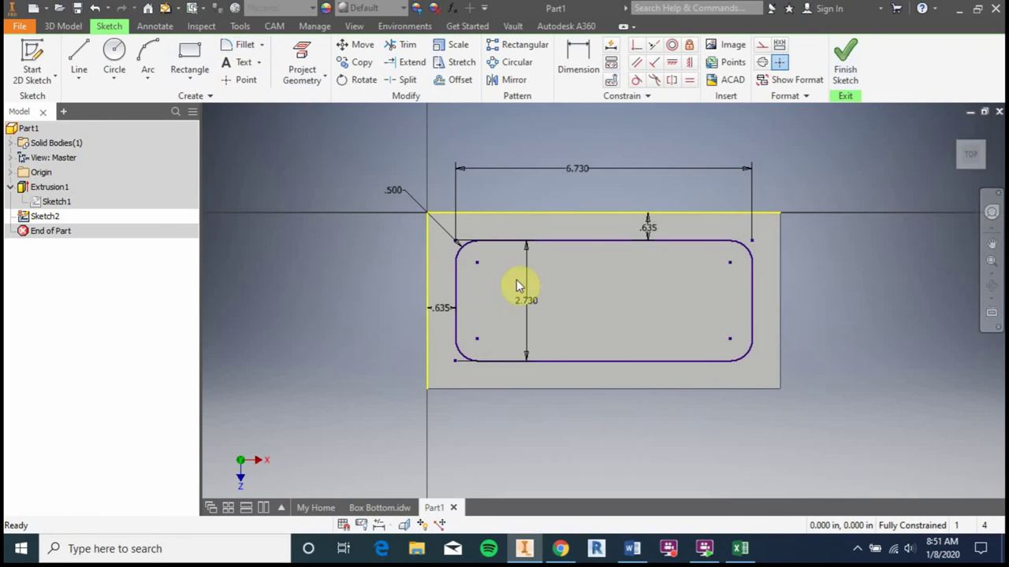
click(846, 73)
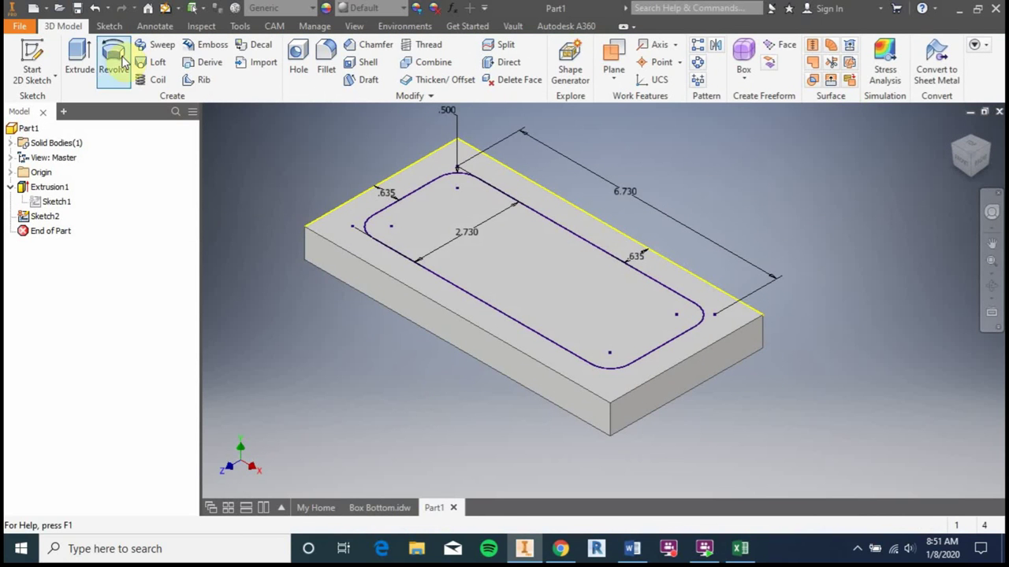
- Cut the rounded rectangle 0.6 in deep into the block with Extrude, checking the pocket depth in the Box Bottom drawing
click(80, 55)
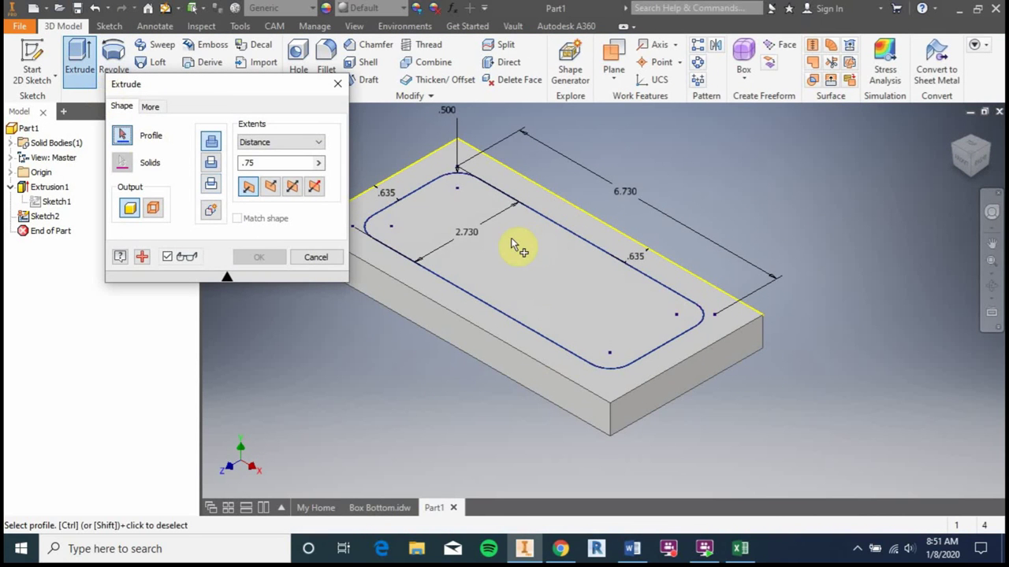
click(211, 142)
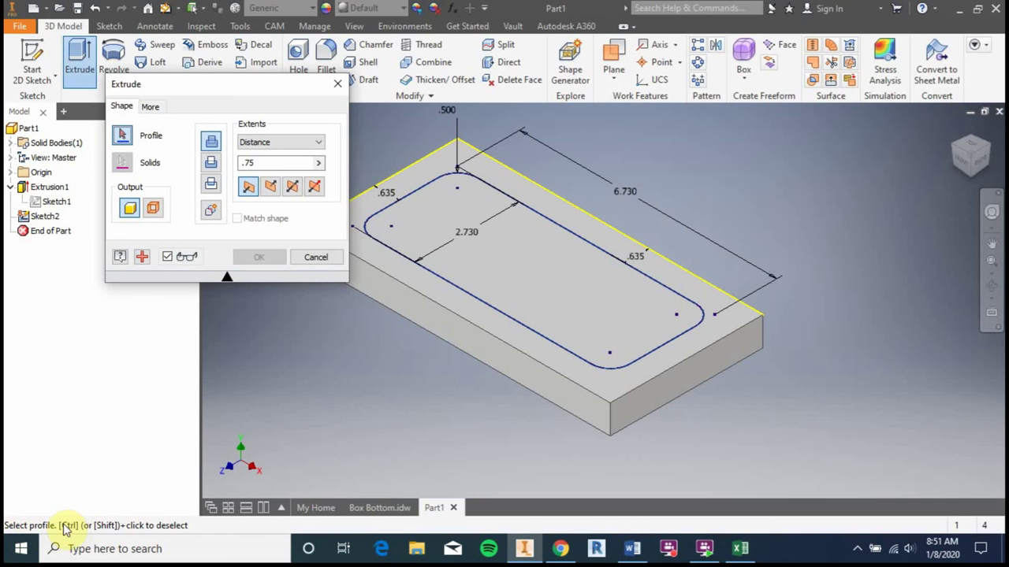
click(552, 284)
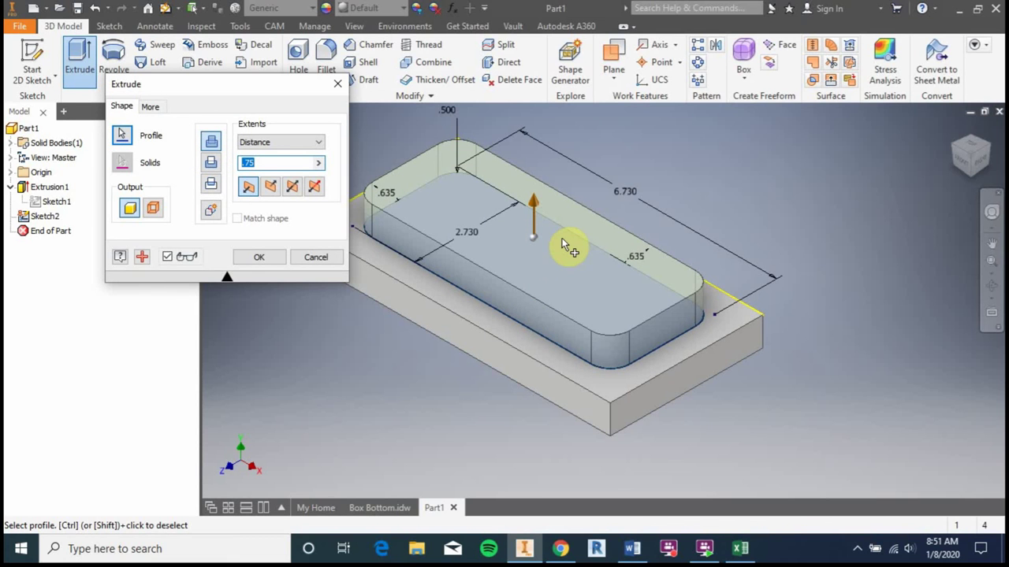
click(211, 164)
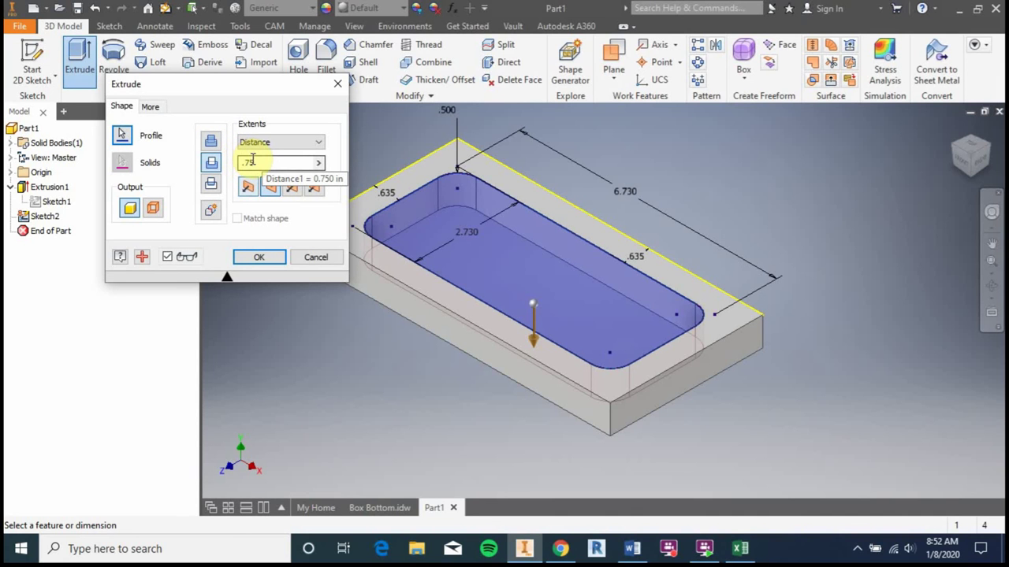
click(377, 511)
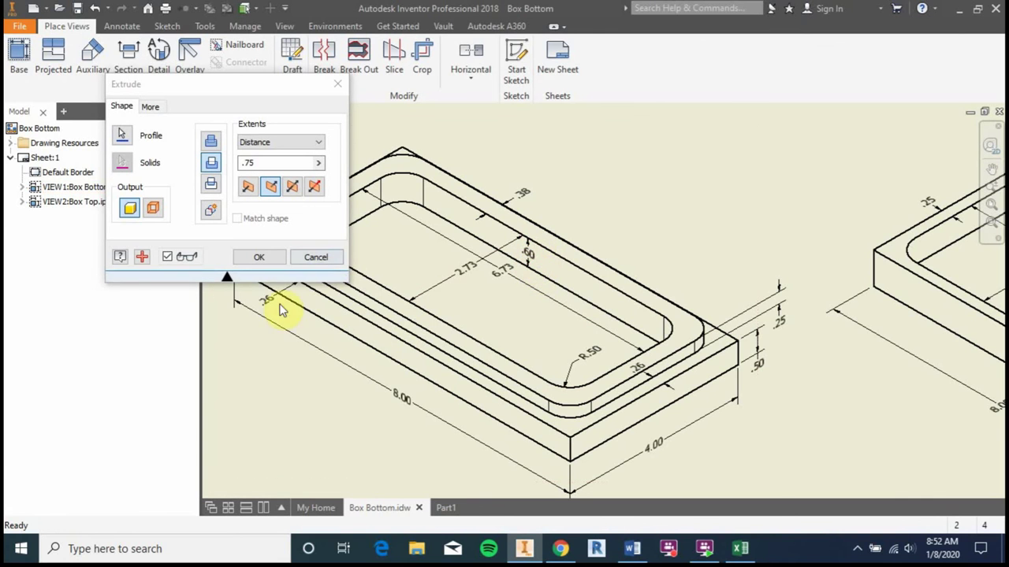
click(444, 507)
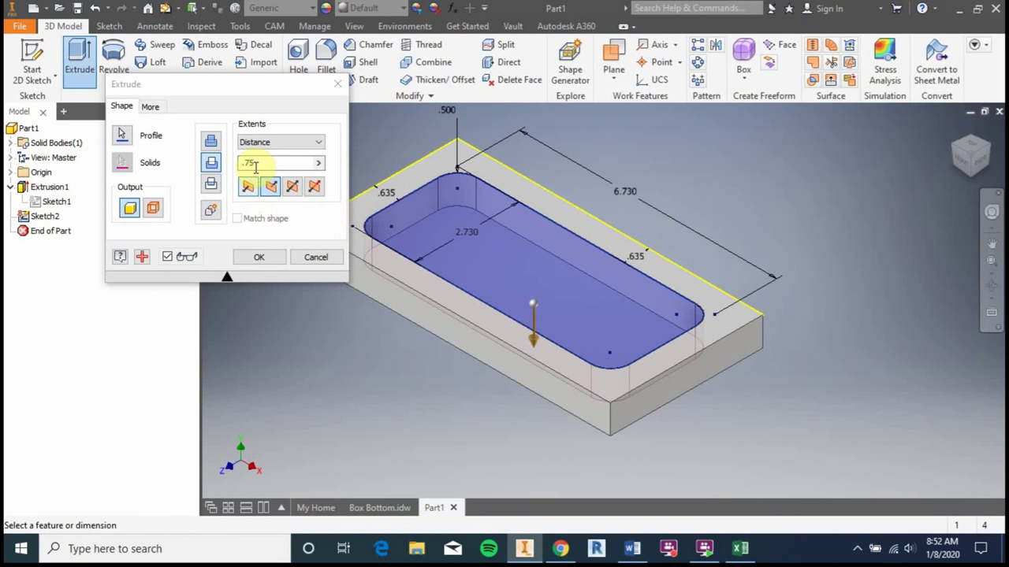
click(254, 162)
text(.6)
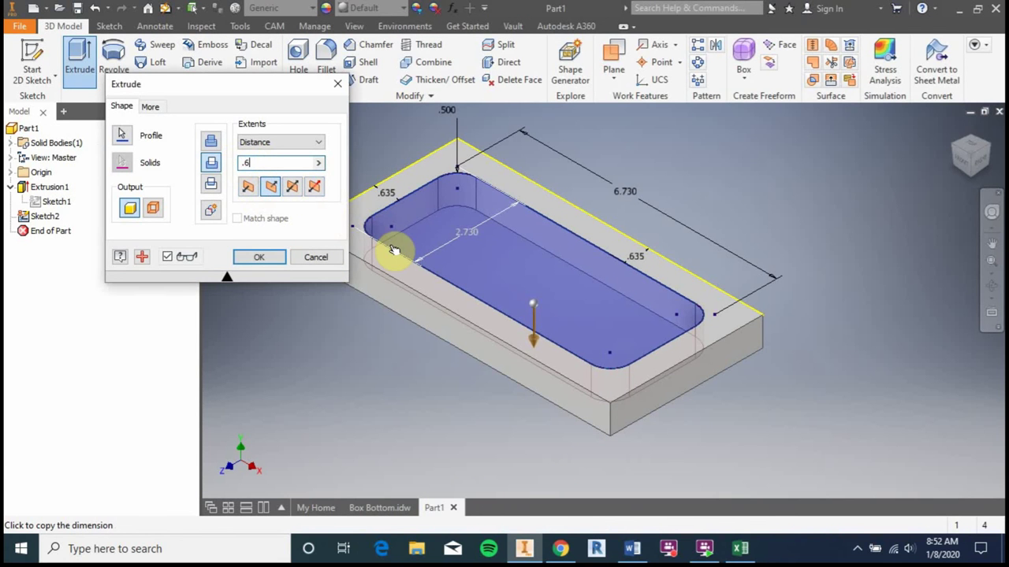
click(262, 262)
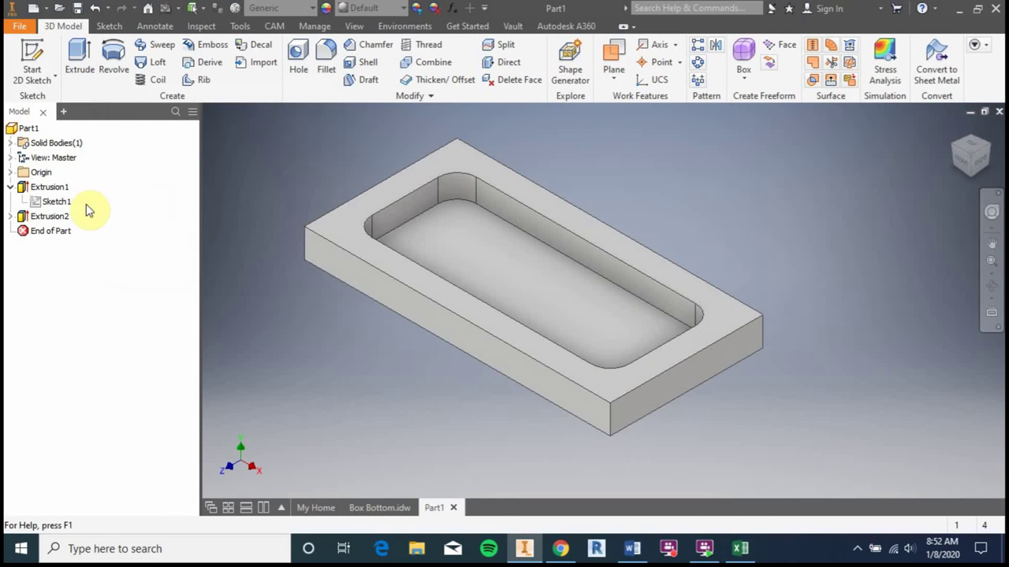
- Check the raised lip dimensions in the Box Bottom drawing and start a new sketch on the block's top face
click(359, 508)
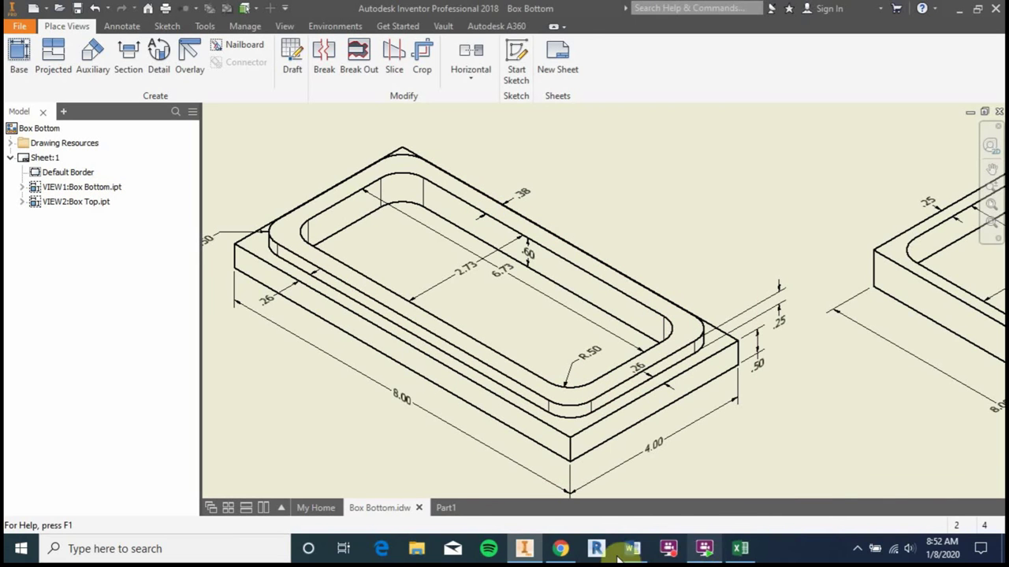
click(446, 508)
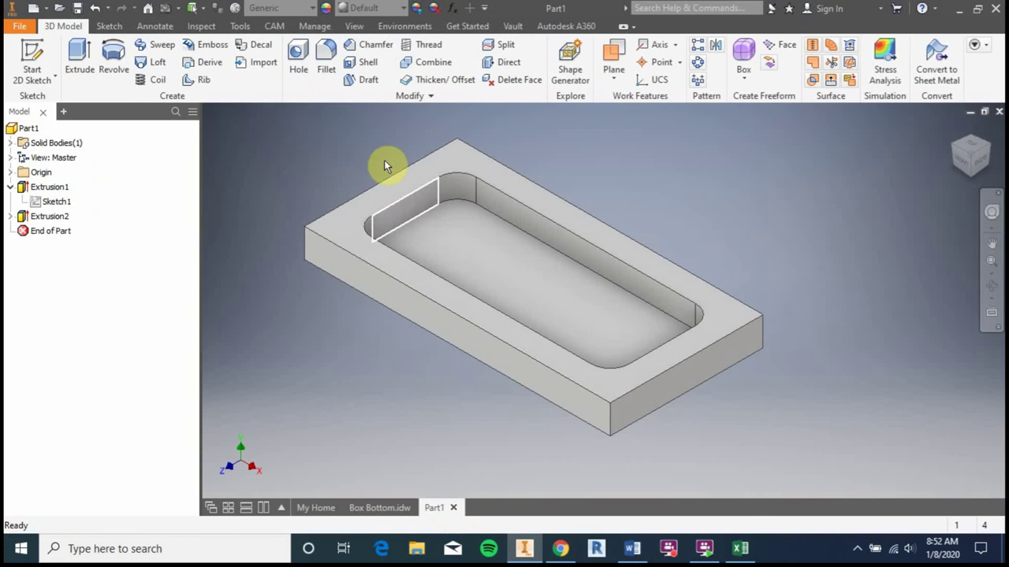
click(45, 52)
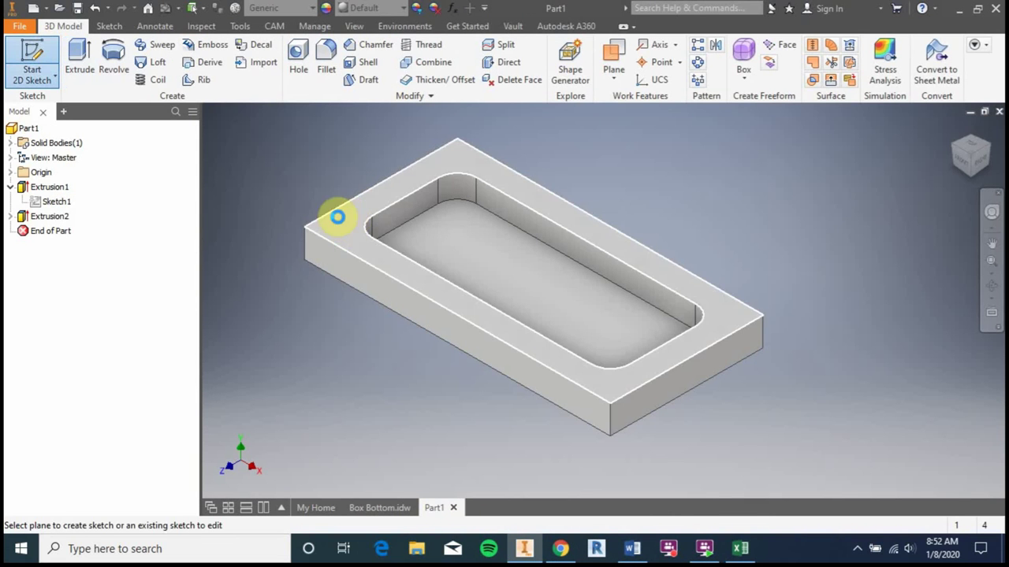
click(338, 216)
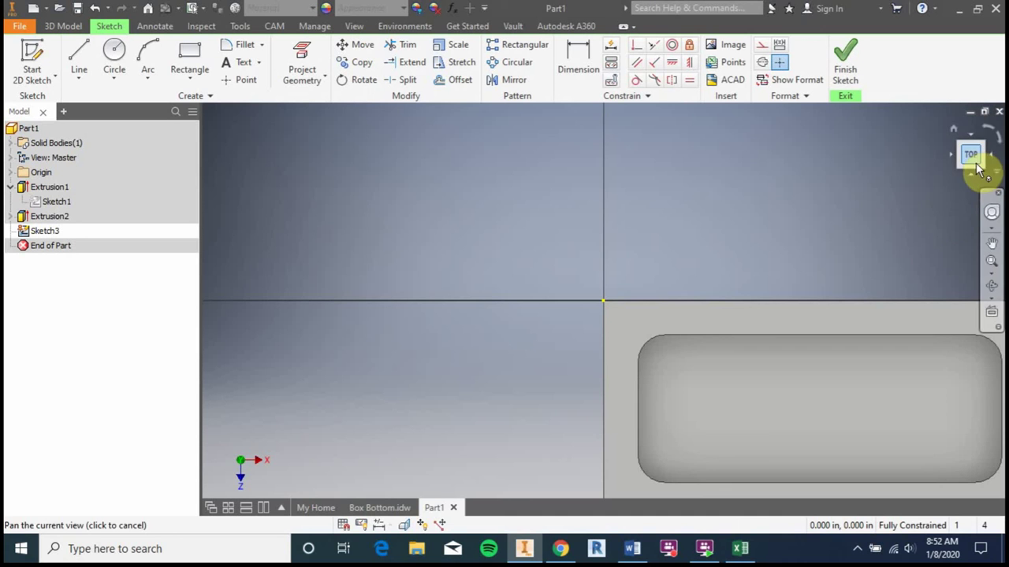
click(975, 160)
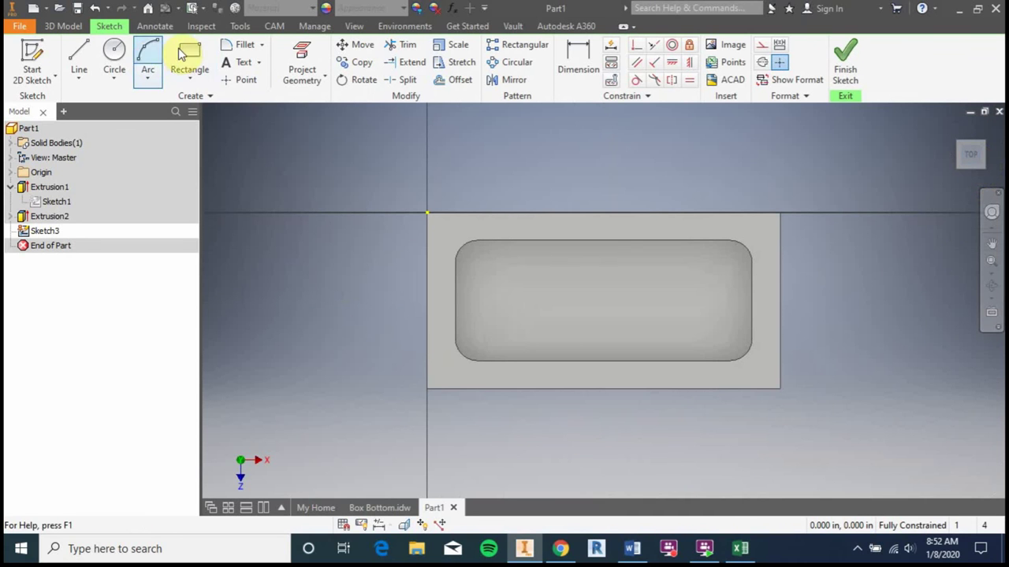
- Sketch a rectangle around the pocket, set slightly inside the block's outer edges
click(189, 59)
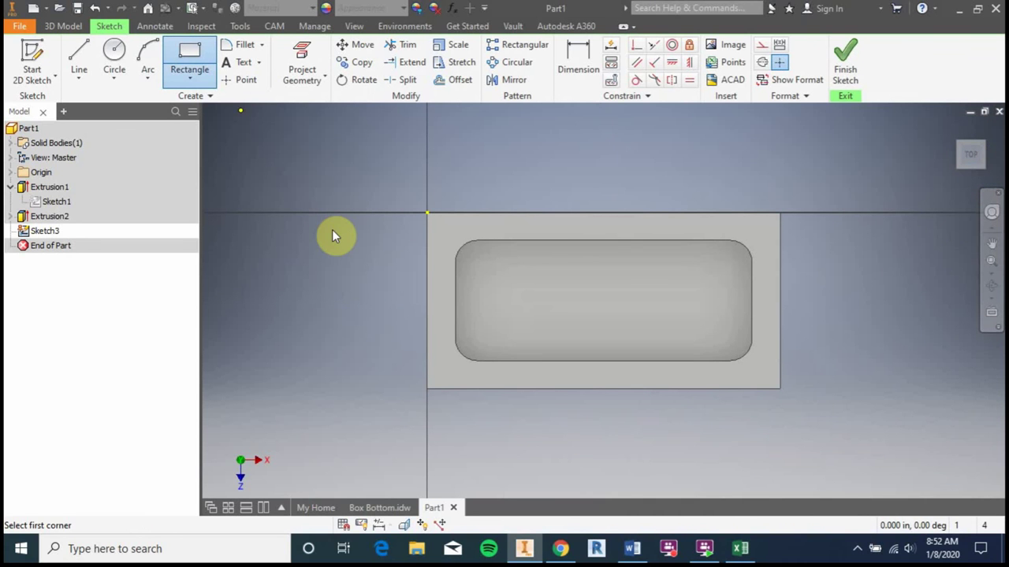
click(439, 224)
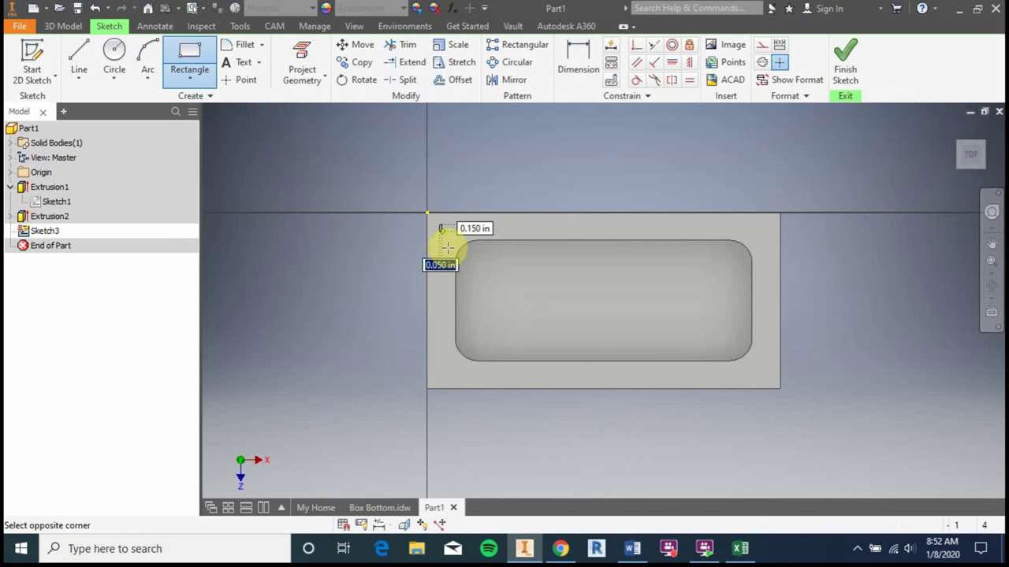
click(765, 373)
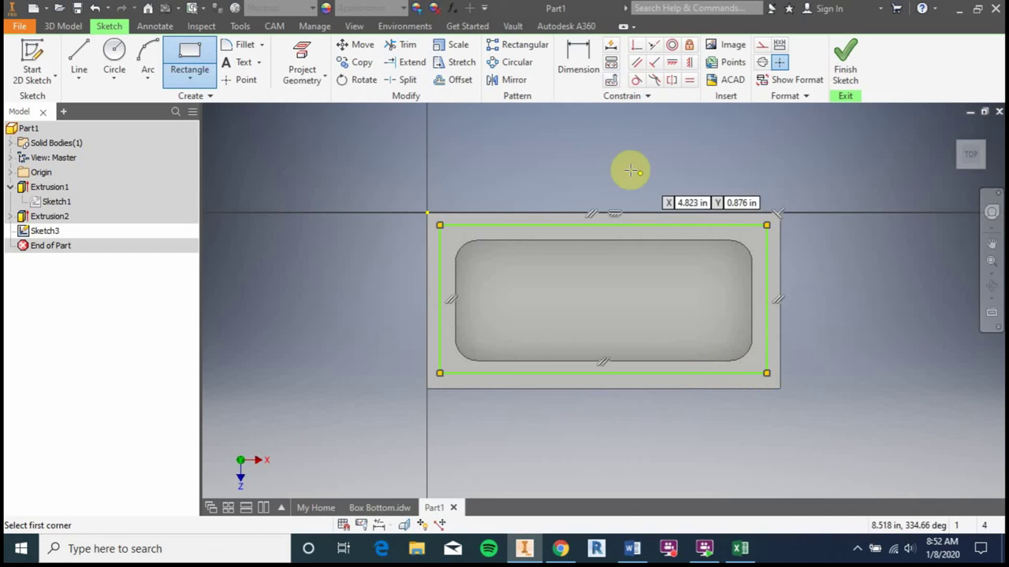
key(Escape)
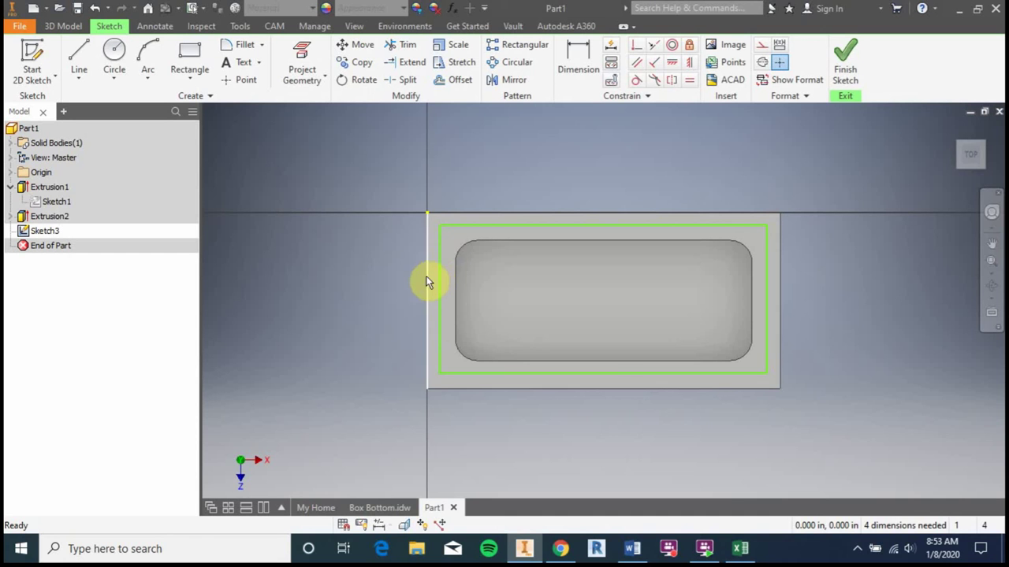
- Project the top face's outer edges and rounded pocket outline into the sketch
click(303, 63)
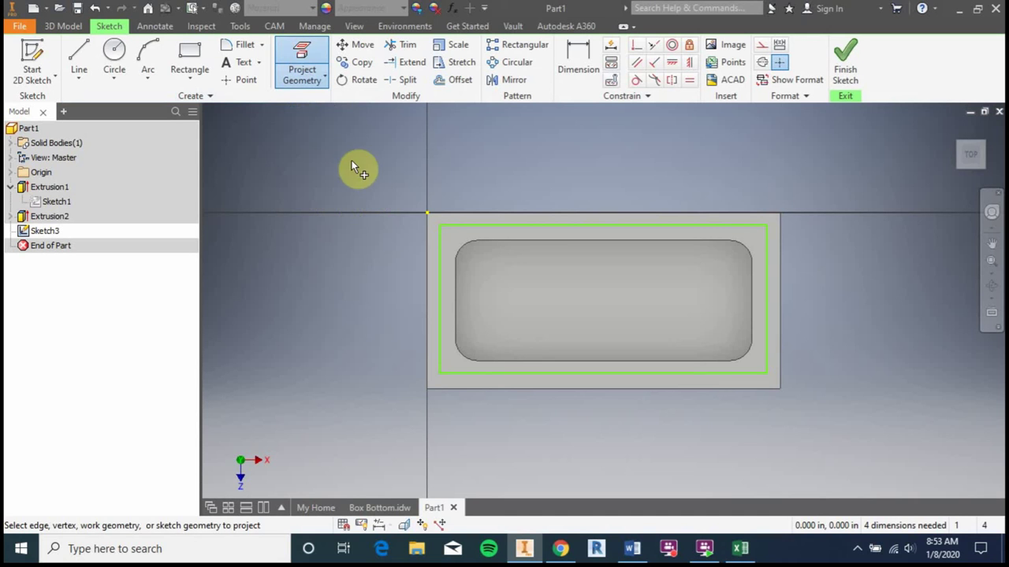
click(436, 226)
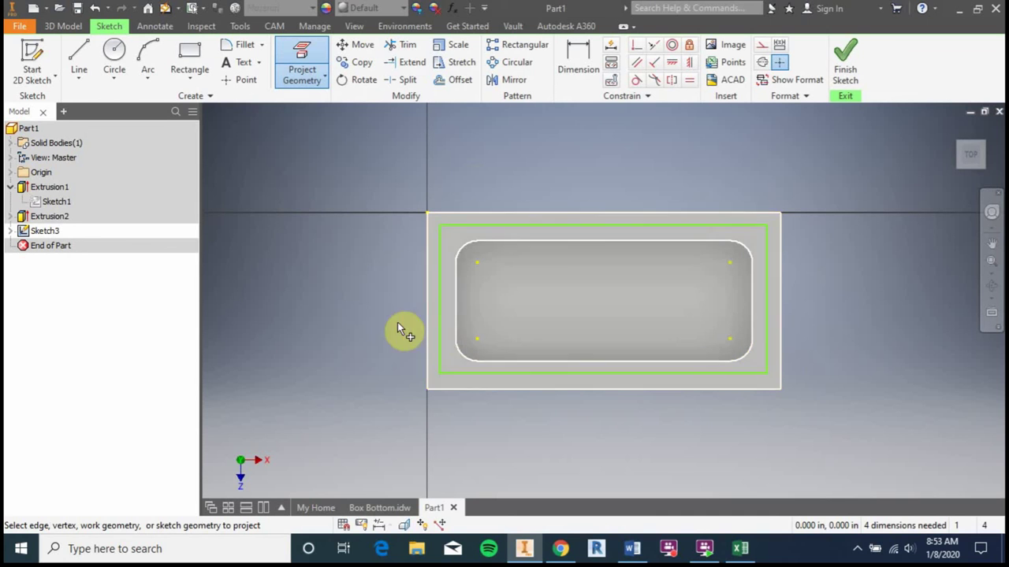
key(Escape)
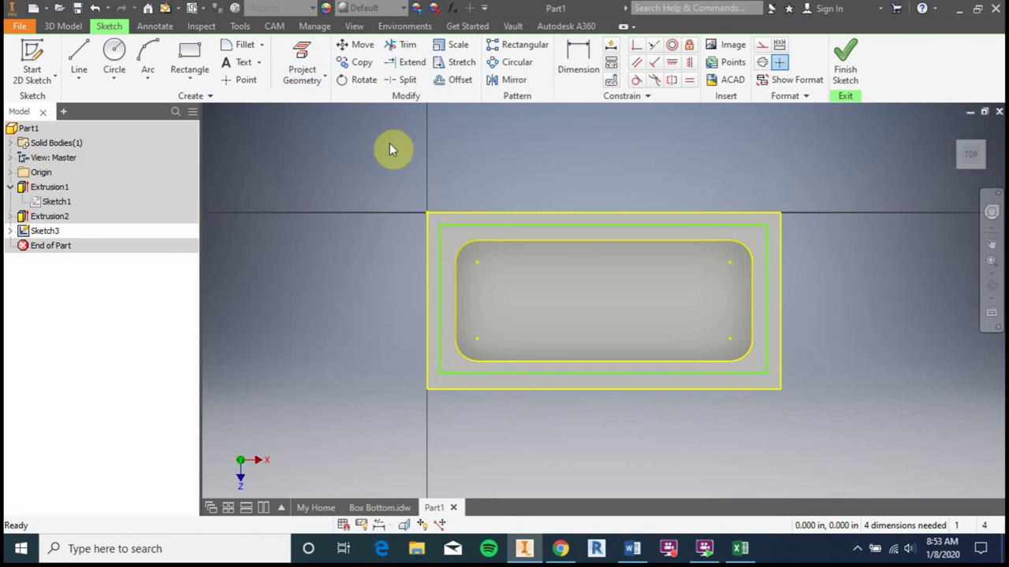
- Dimension the new rectangle's upper edge at .375 in from the pocket's upper edge
click(586, 63)
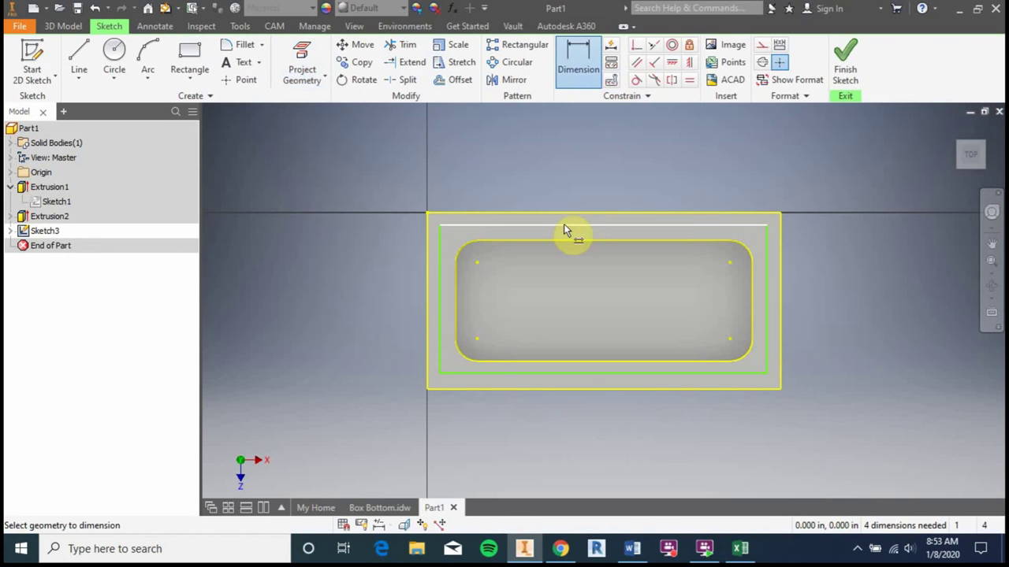
click(564, 225)
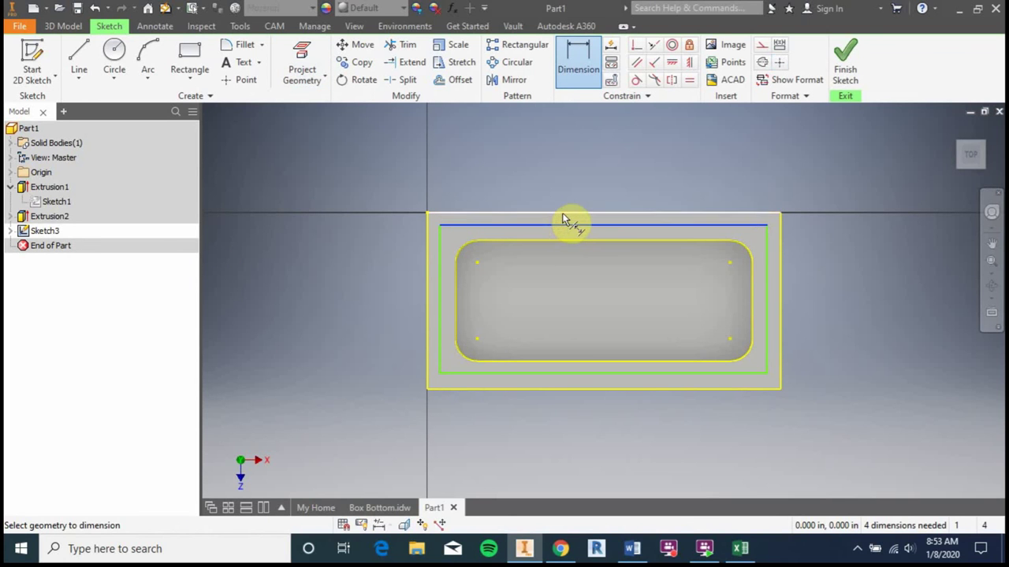
click(574, 241)
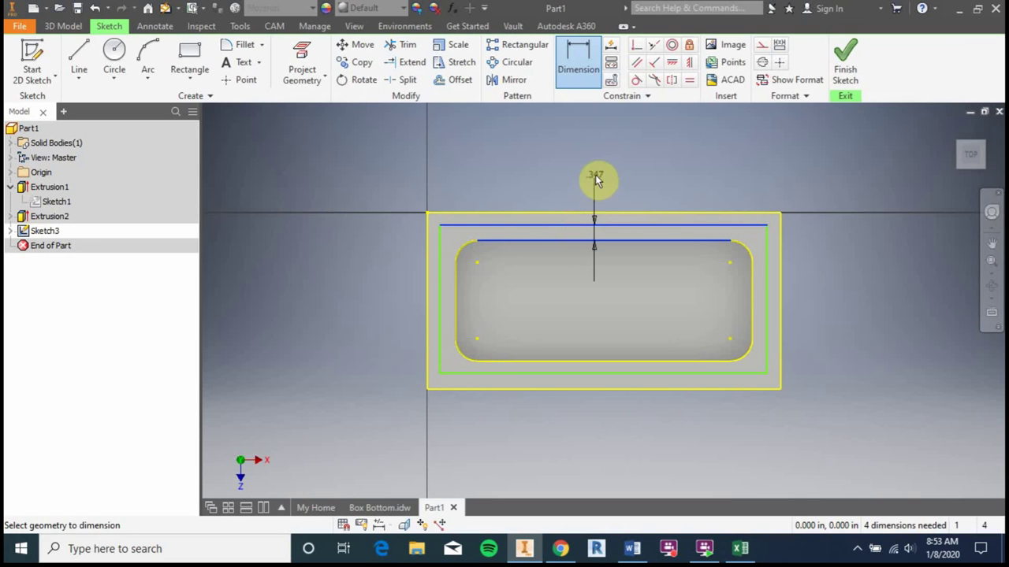
click(596, 180)
text(.375)
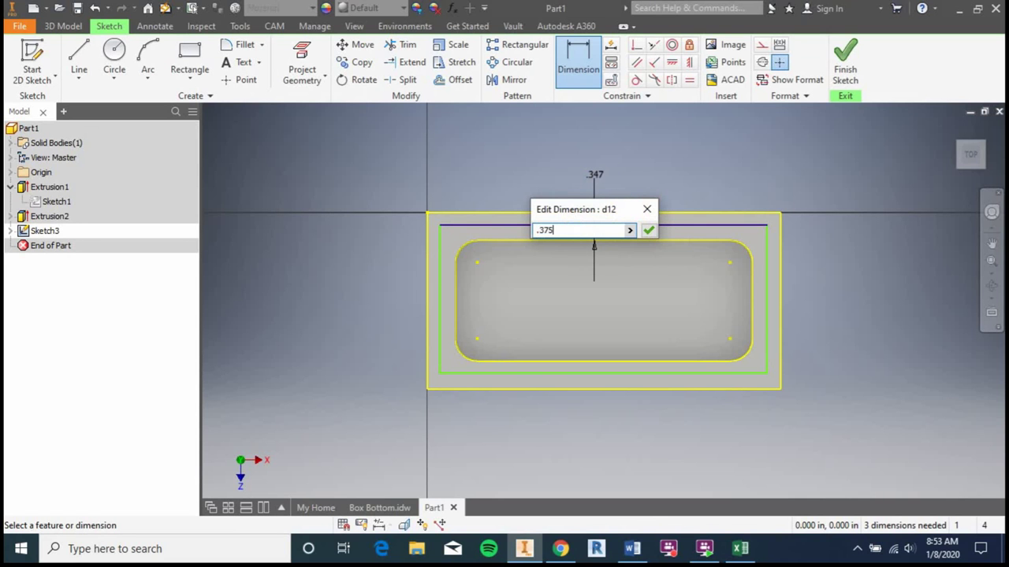
key(Return)
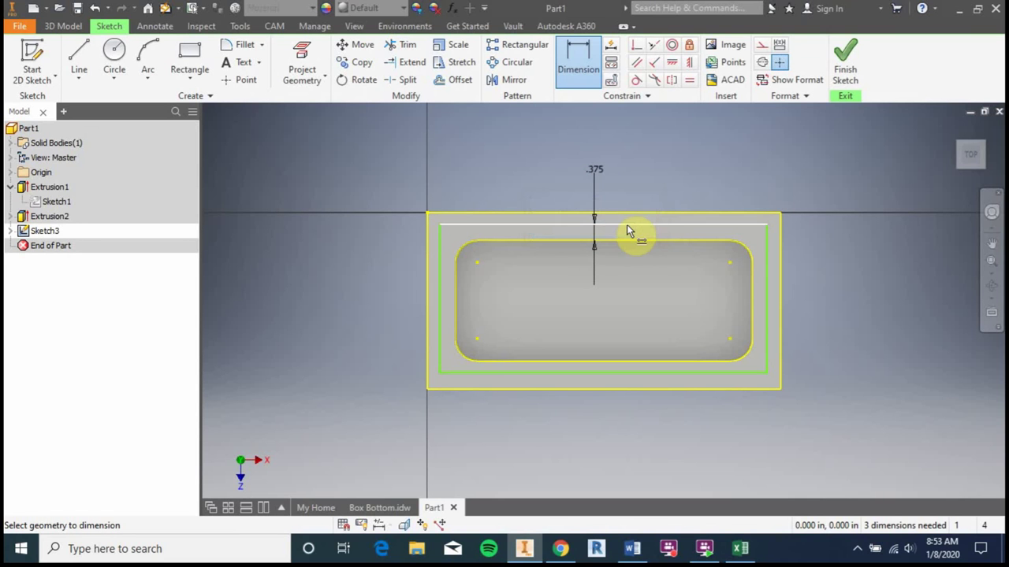
- Dimension the new rectangle's right edge at .375 in from the pocket's right edge
click(754, 309)
click(767, 317)
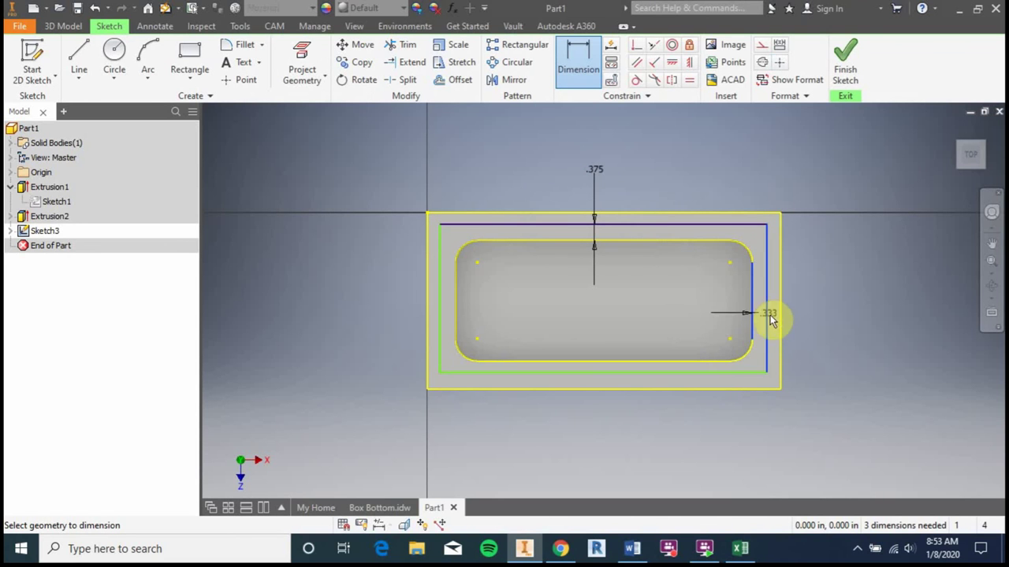
click(834, 330)
text(.375)
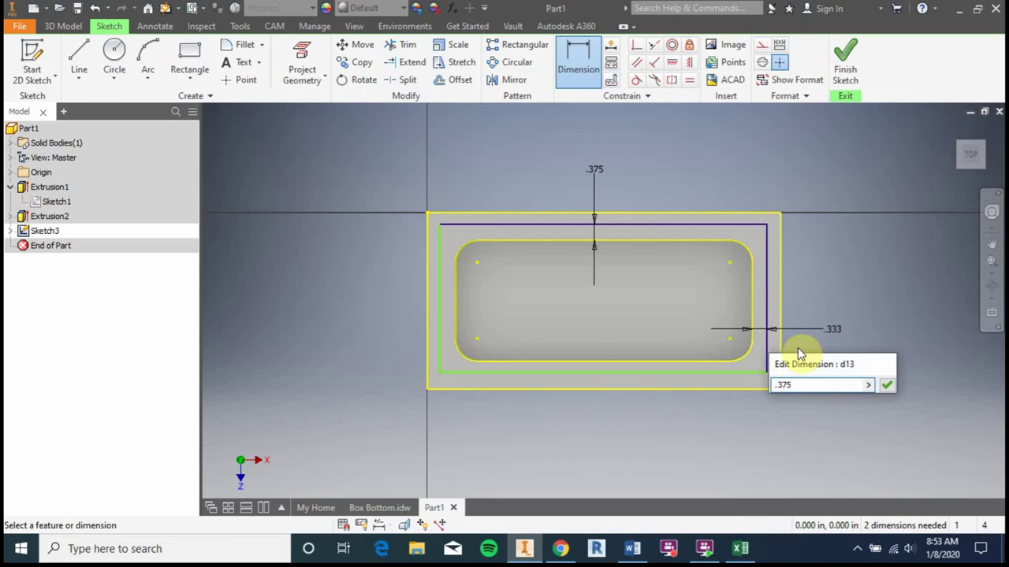
key(Return)
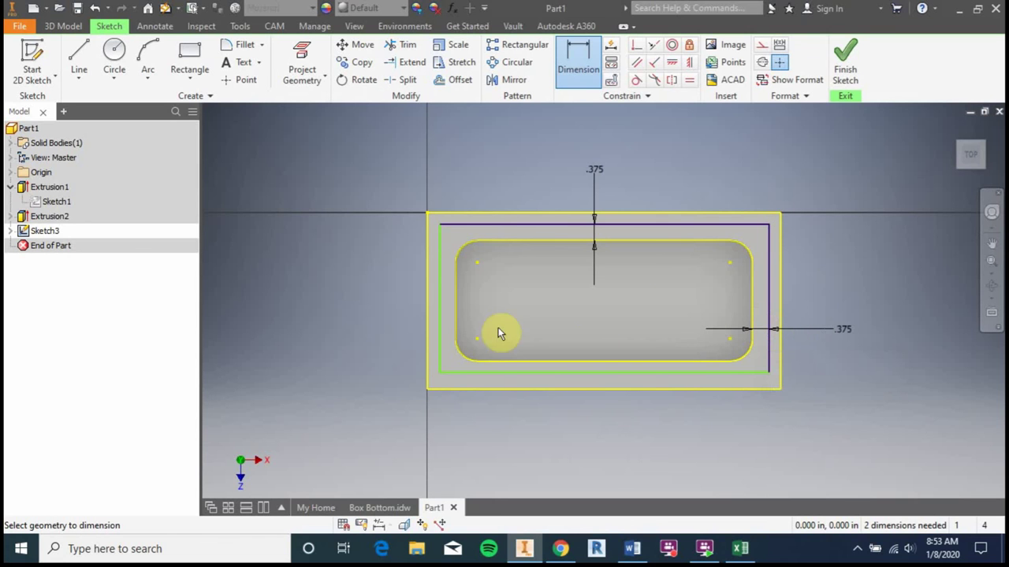
- Check the distance between the new rectangle's upper edge and the block's upper edge with a trial dimension
click(527, 223)
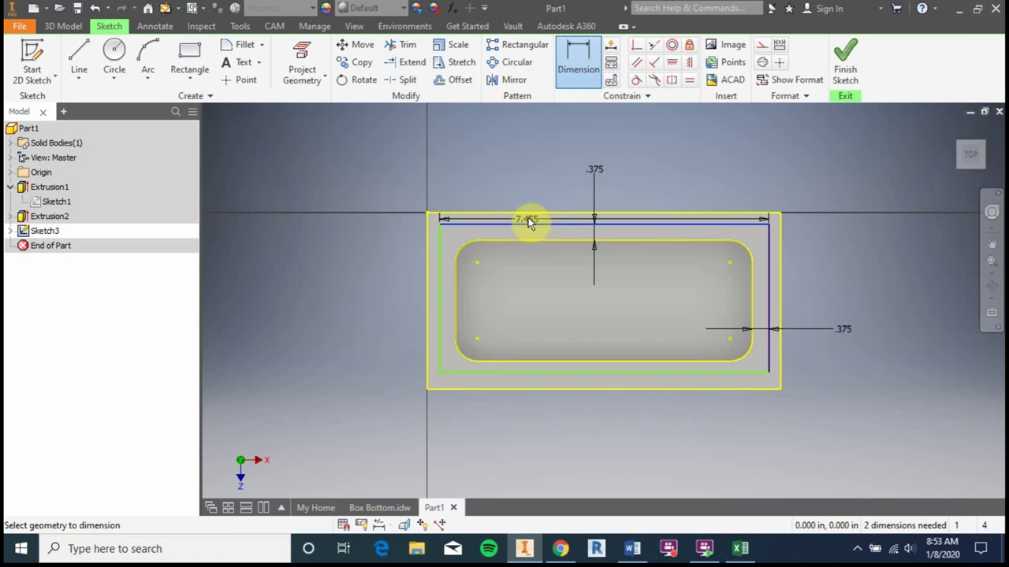
click(527, 213)
click(511, 184)
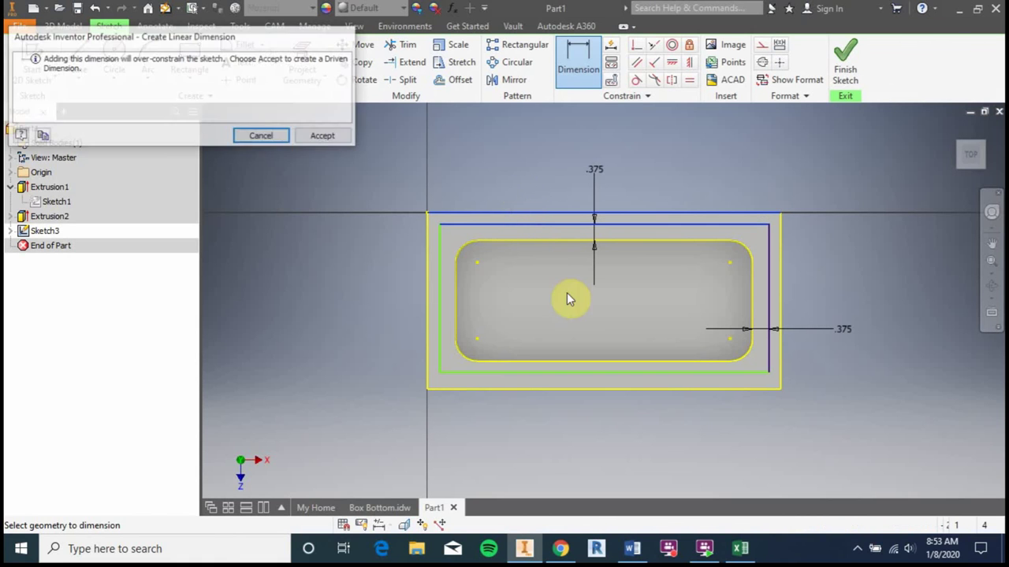
click(262, 135)
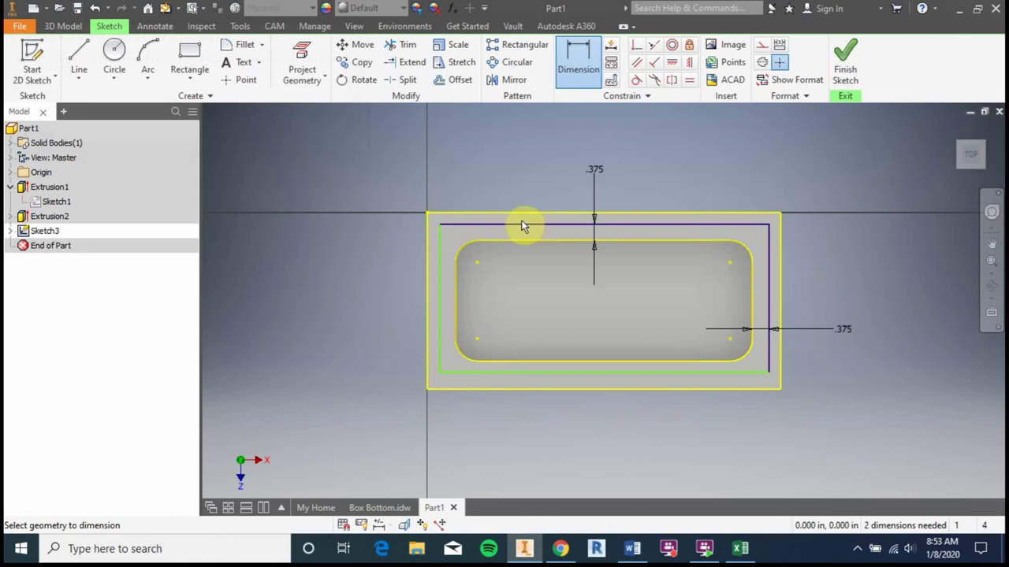
click(522, 225)
click(518, 212)
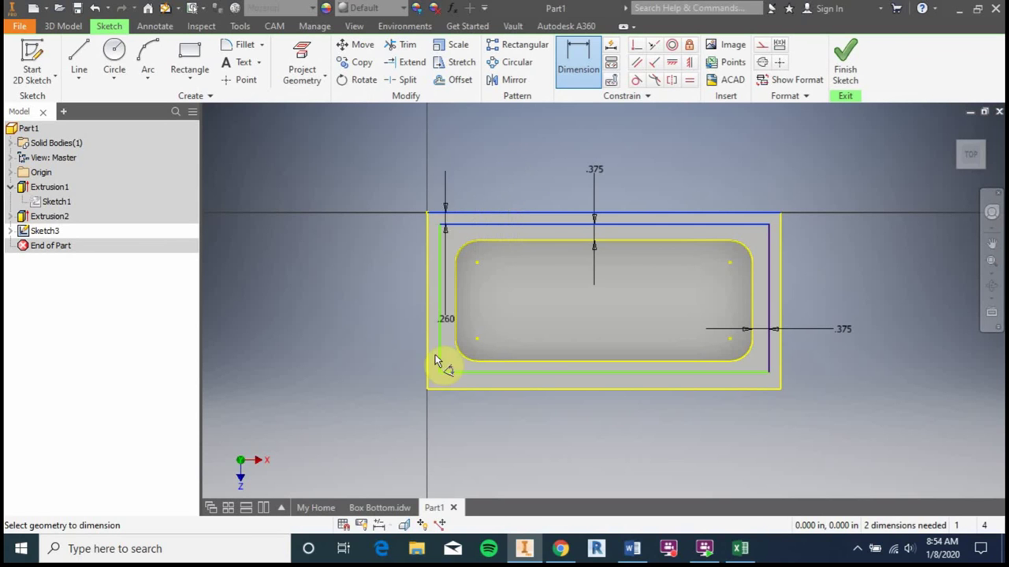
key(Escape)
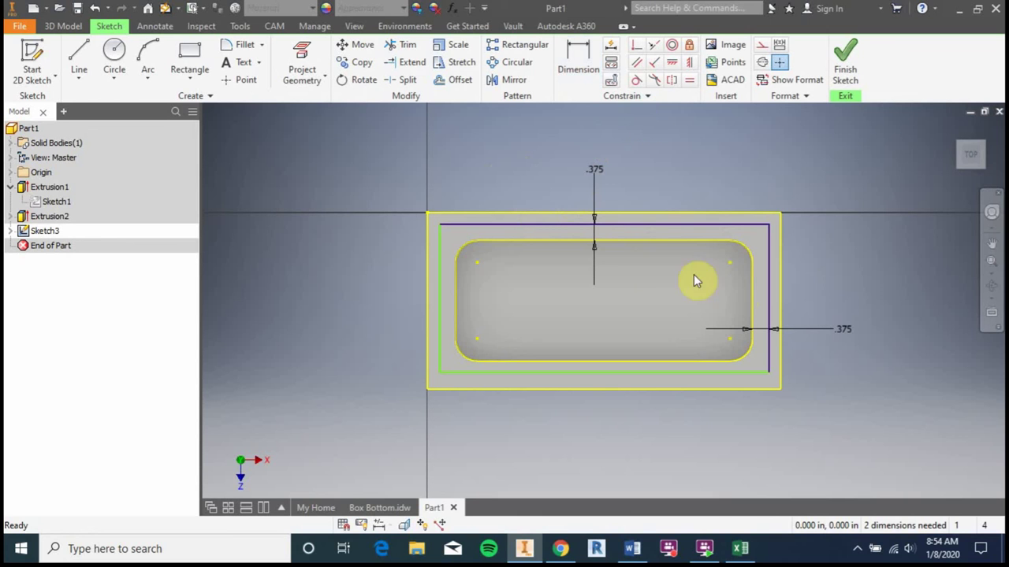
- Fillet all four corners of the new rectangle at 0.5 in and finish the sketch
click(240, 45)
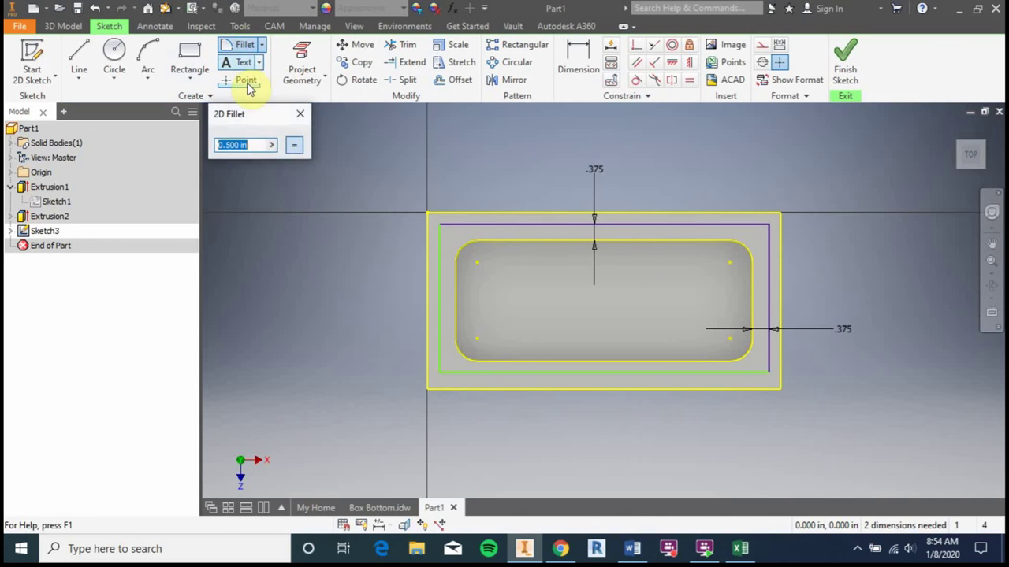
click(439, 244)
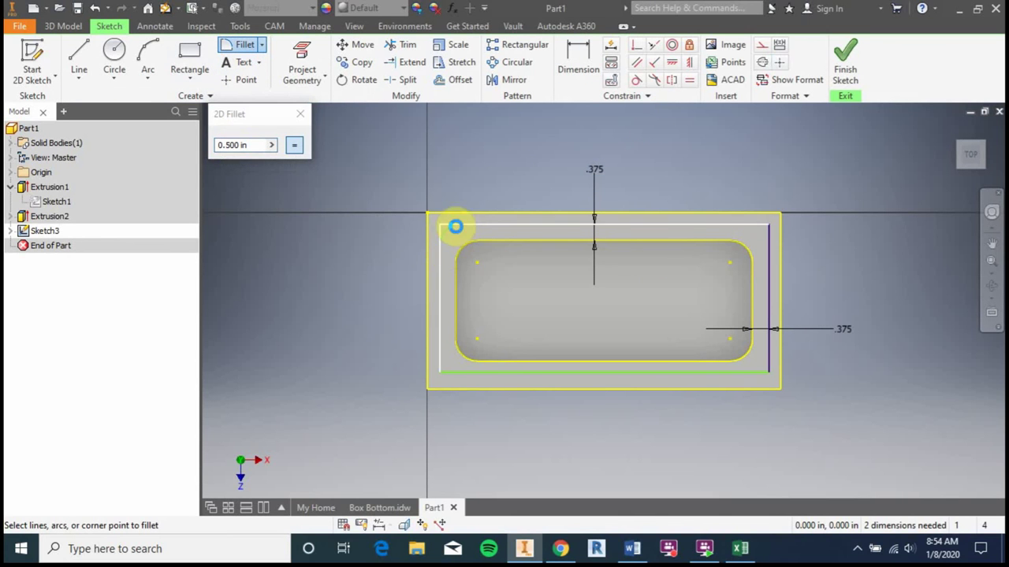
click(454, 226)
click(767, 246)
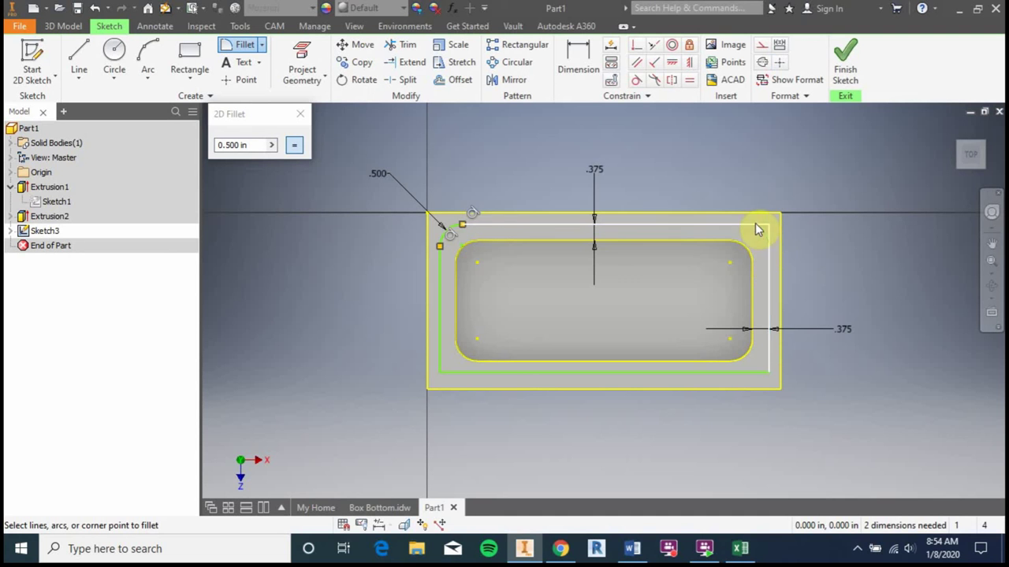
click(755, 225)
click(769, 357)
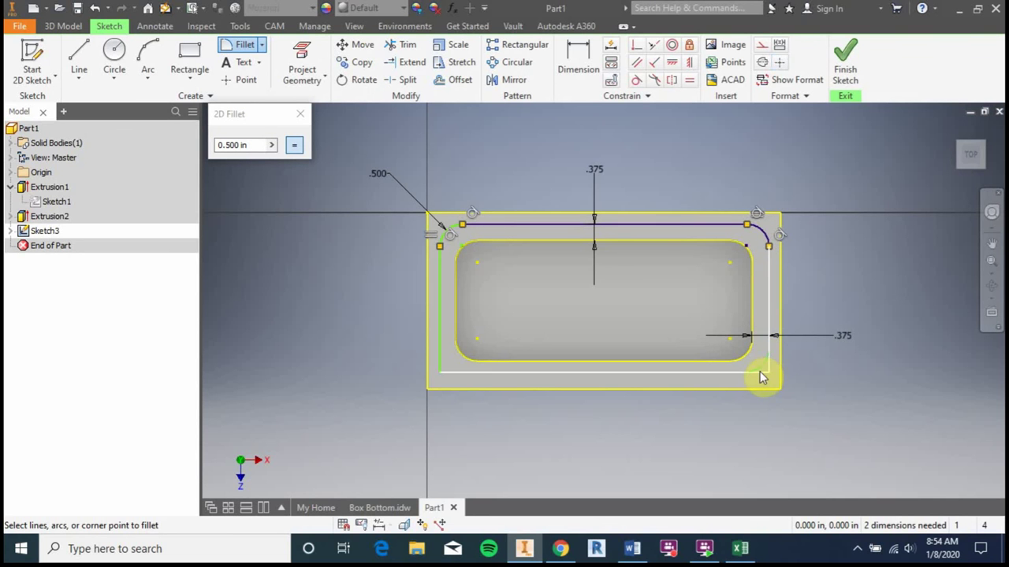
click(759, 371)
click(454, 372)
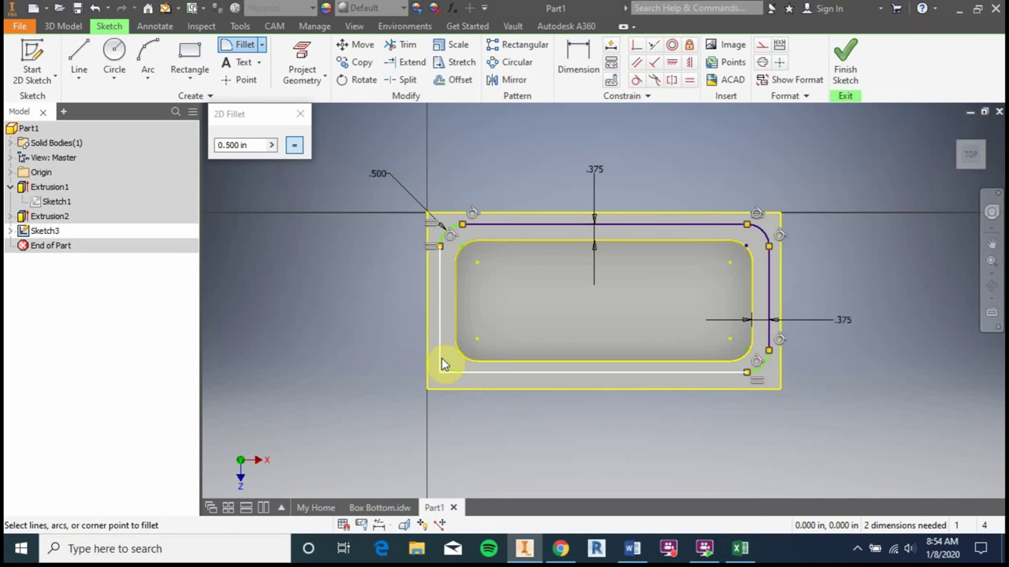
click(439, 359)
click(847, 56)
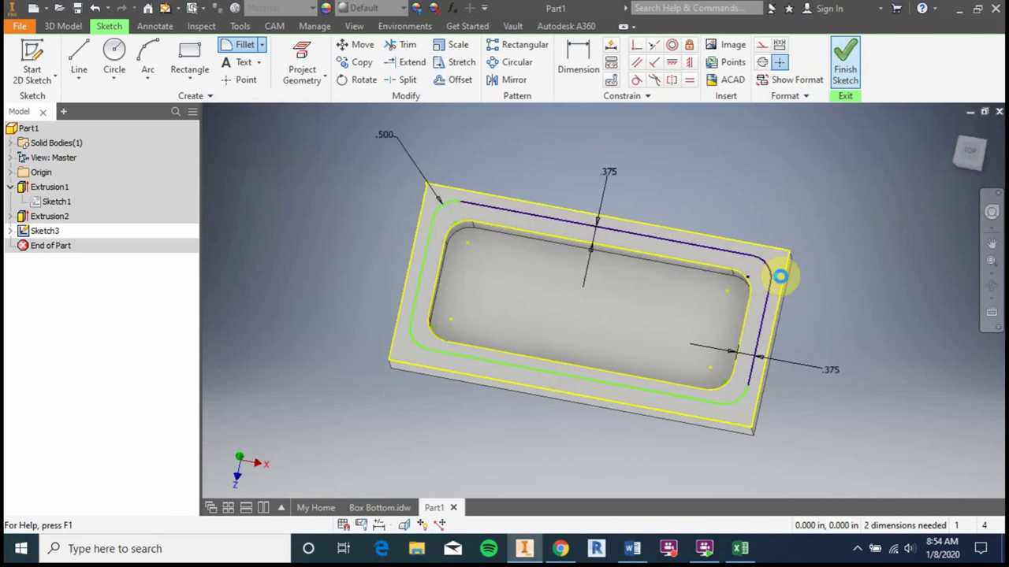
- Cut the outer band between the block's edges and the rounded rectangle 0.25 in deep with Extrude, leaving the raised lip
click(79, 55)
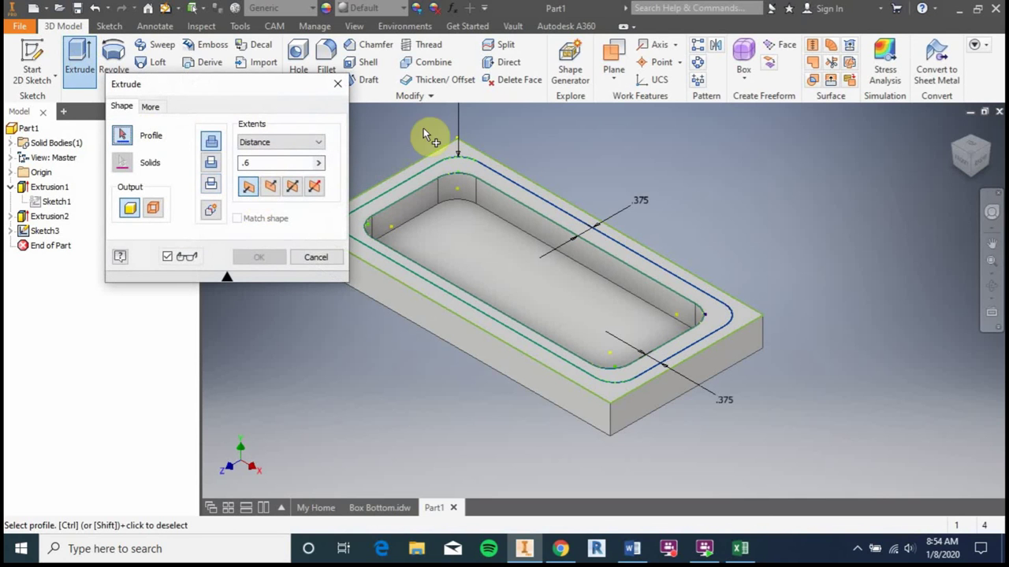
click(447, 165)
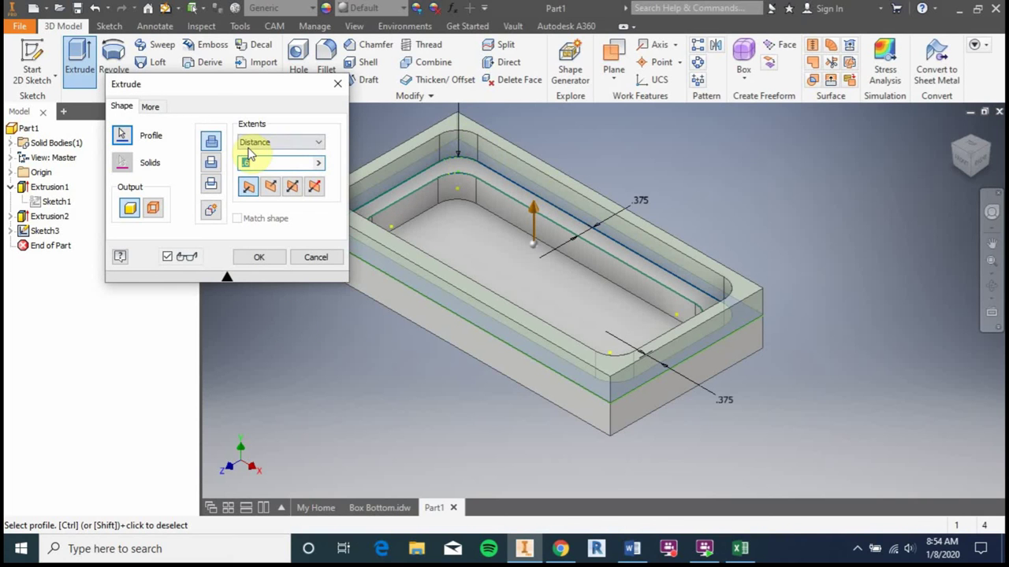
click(210, 164)
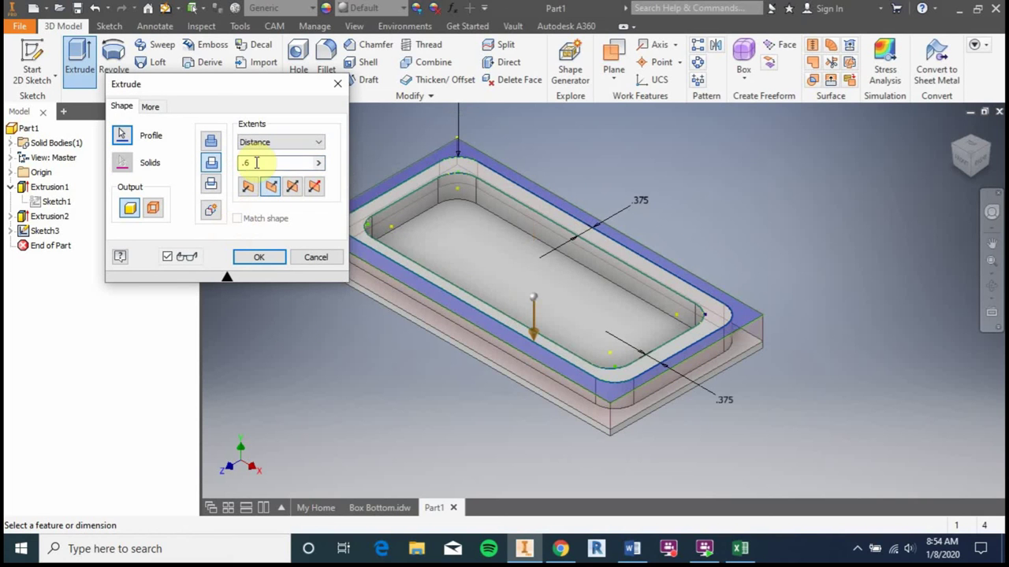
text(.25)
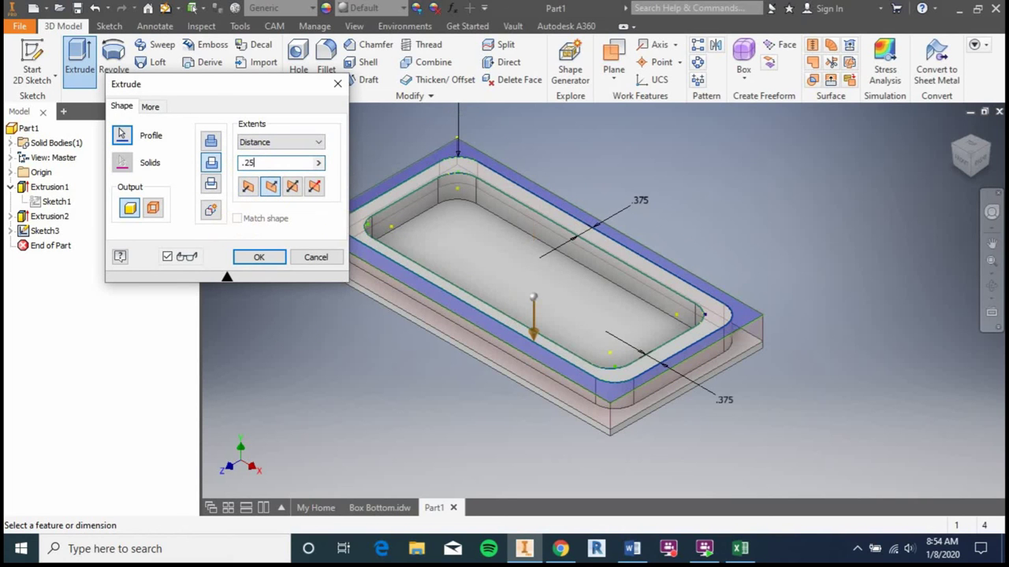
click(254, 257)
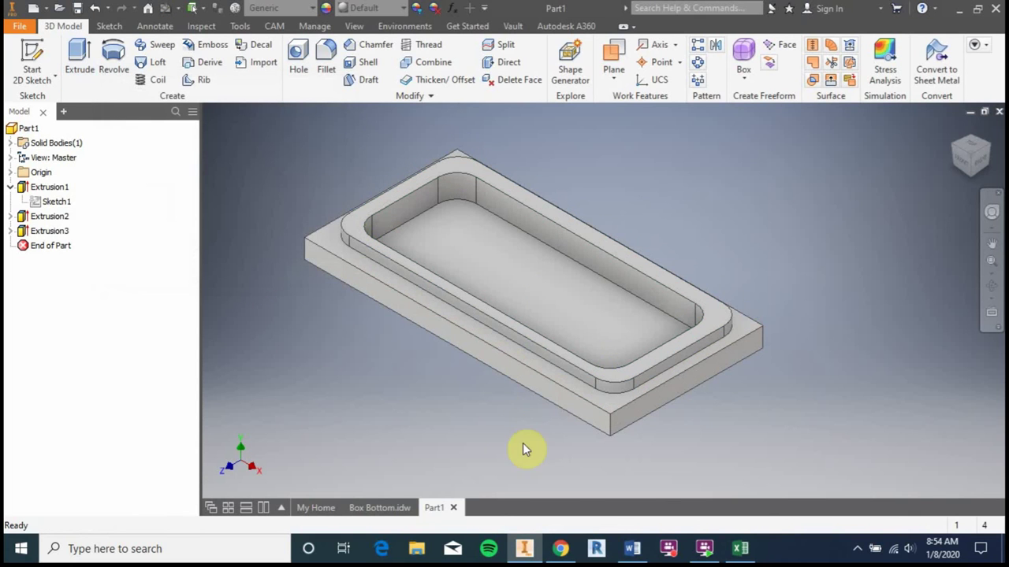
- Compare the part with the Box Bottom drawing and save it as Part1 in the CNC Box folder
click(379, 507)
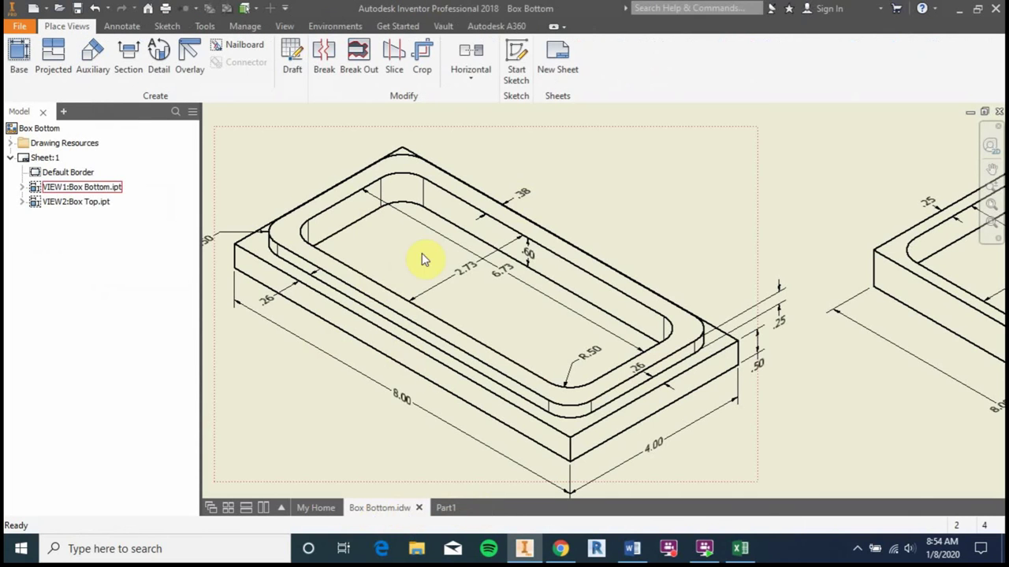
click(446, 508)
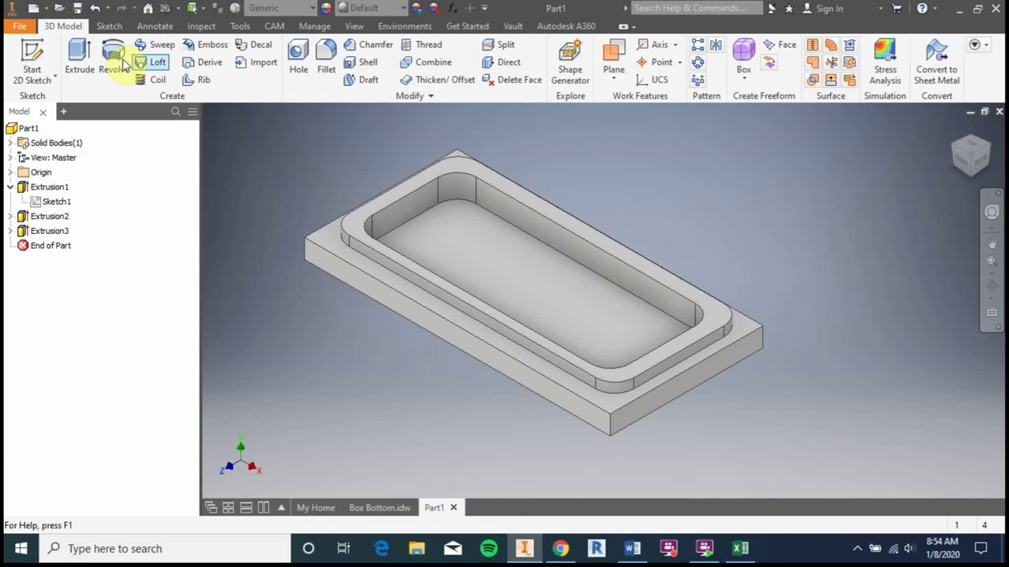
click(22, 28)
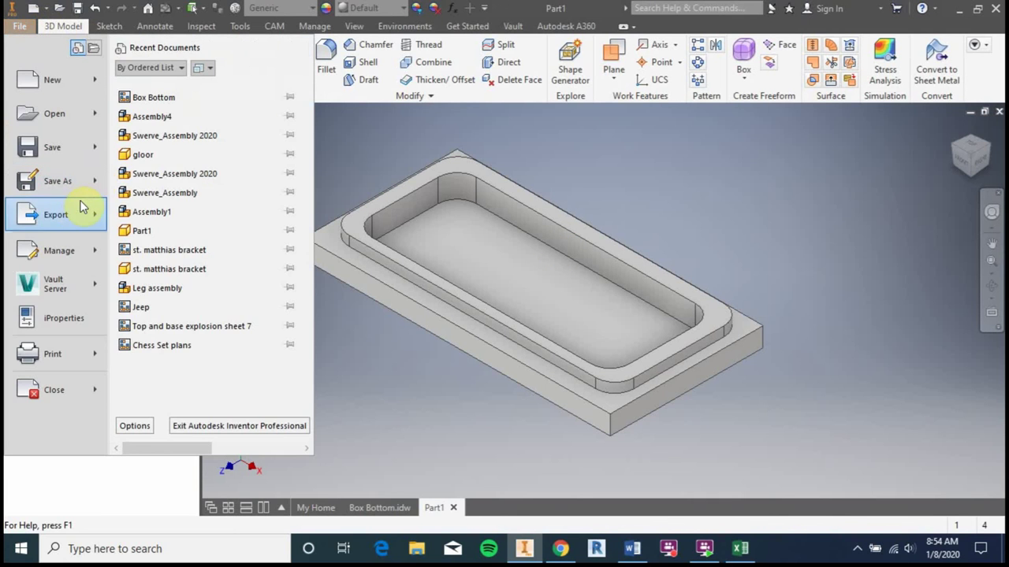
click(63, 144)
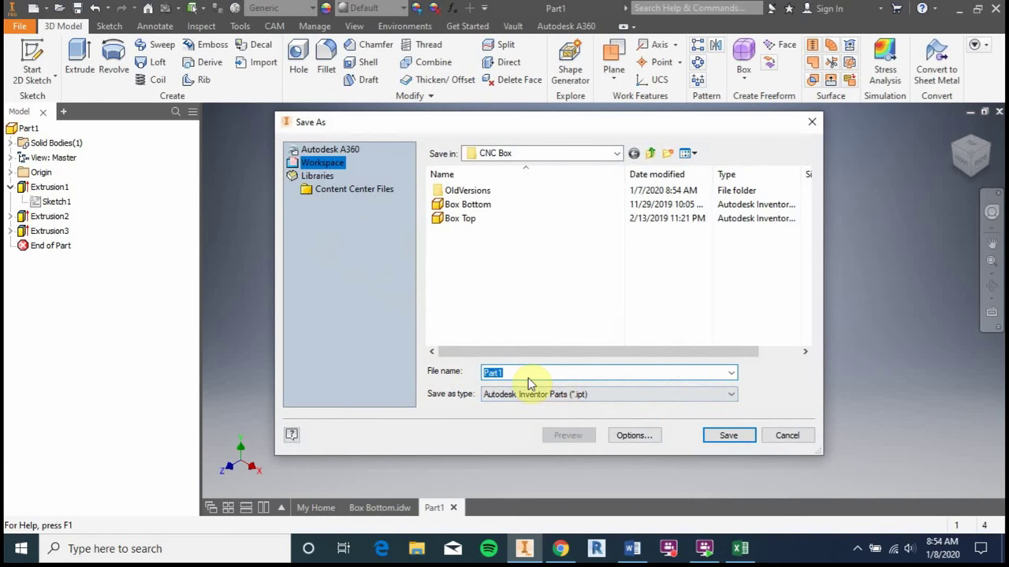
click(745, 441)
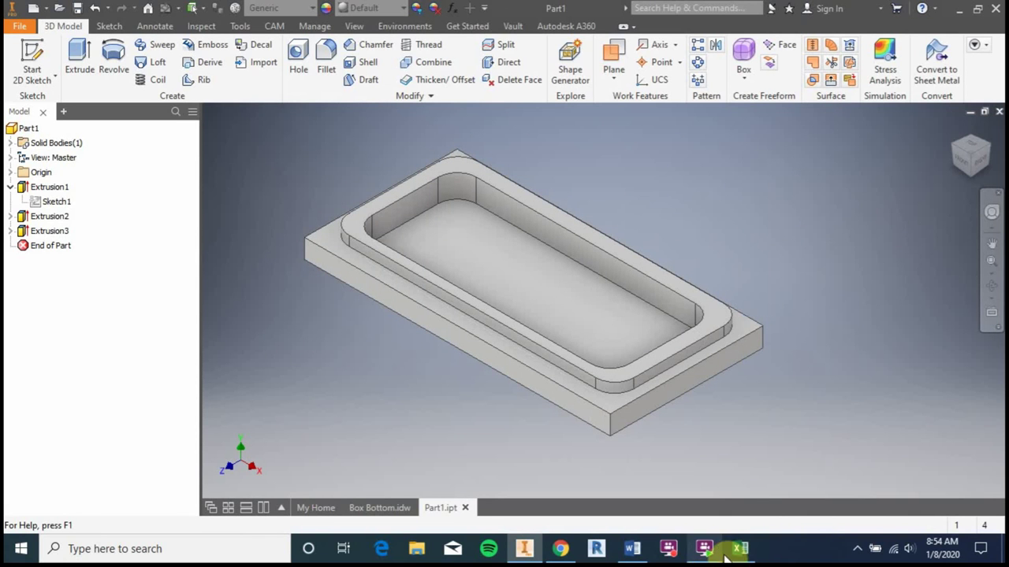
click(669, 549)
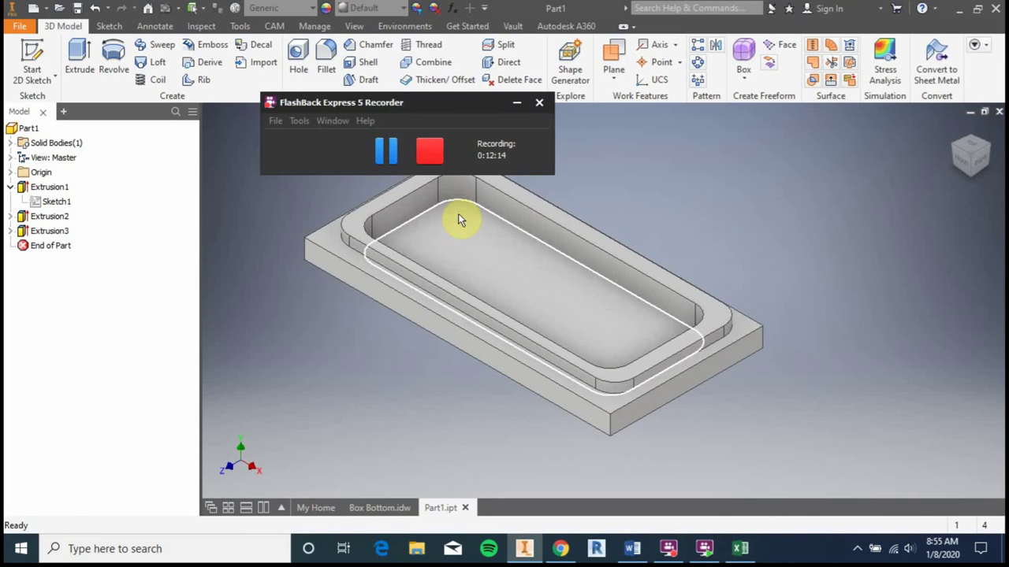